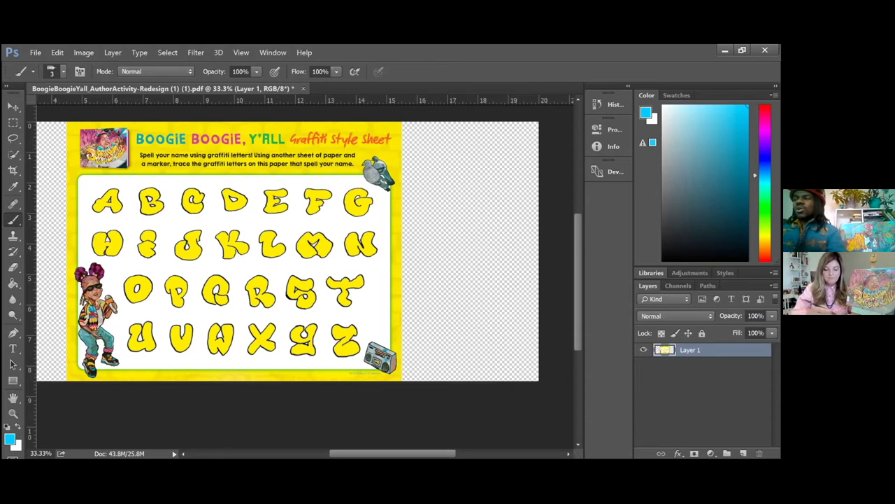
- Add two new blank layers, Layer 2 and Layer 3, above the graffiti style sheet layer
click(773, 285)
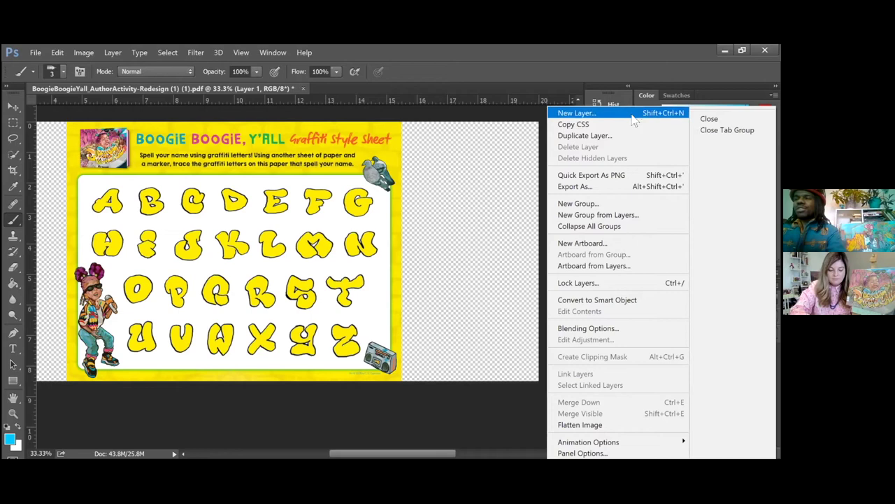
key(Return)
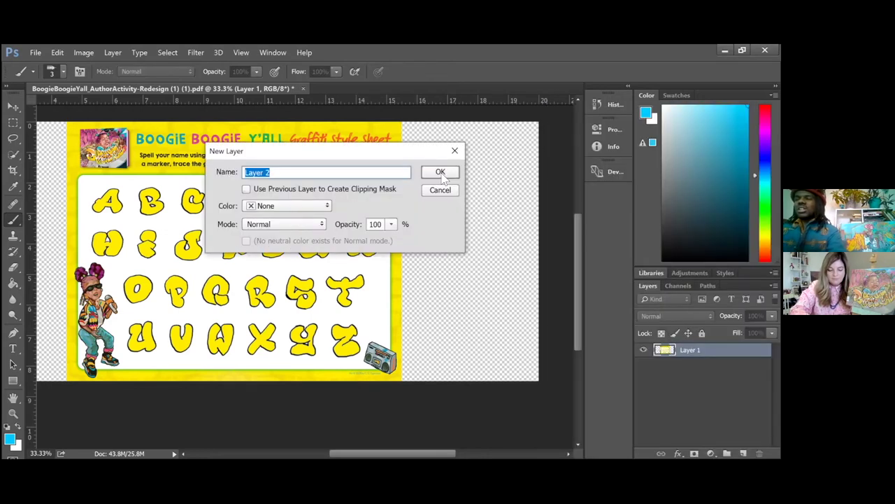
click(441, 173)
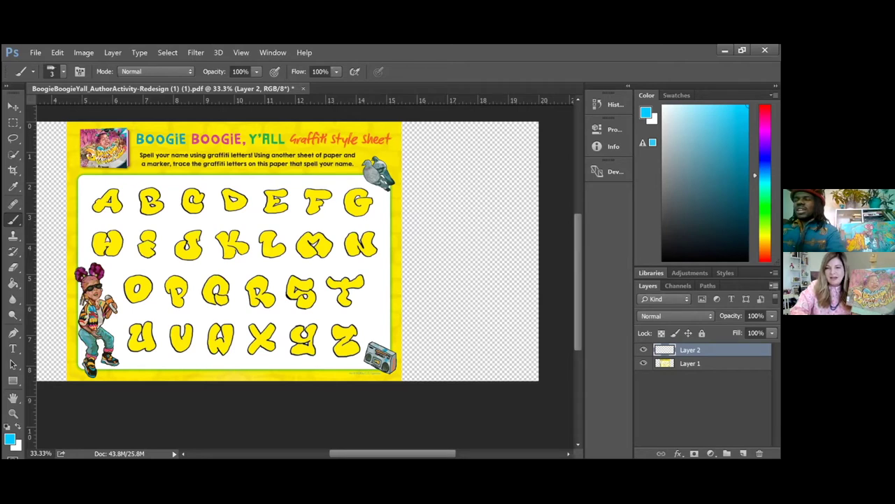
click(774, 286)
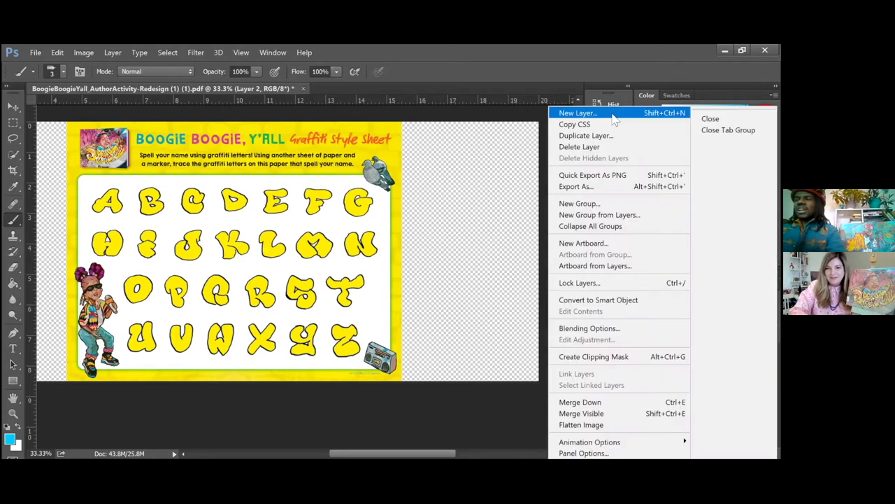
click(615, 115)
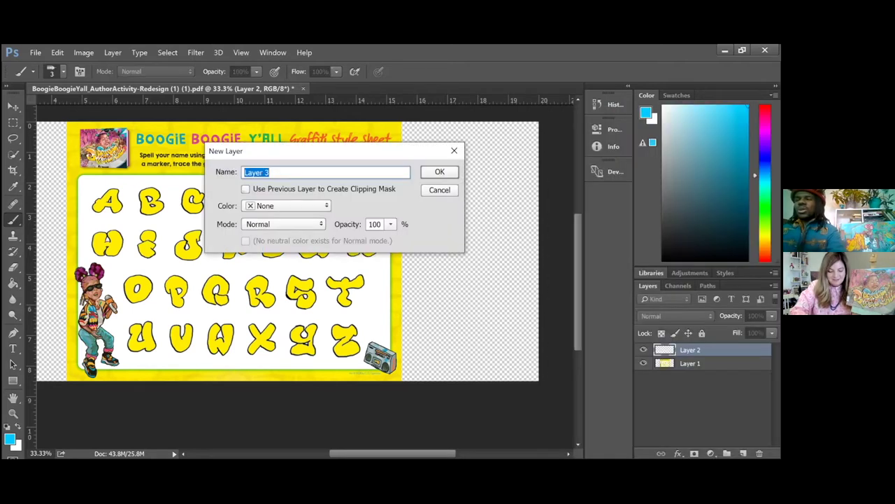
click(445, 174)
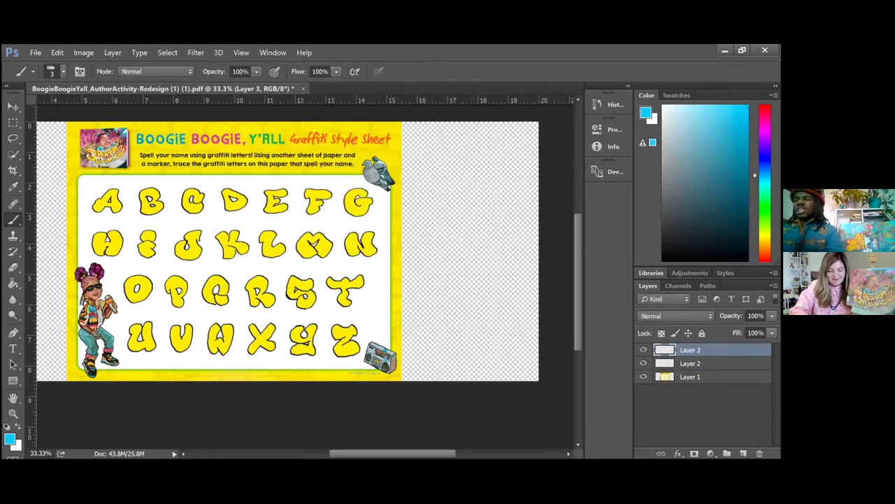
- Fill Layer 2 entirely with white and move it beneath the style sheet layer as a background
click(690, 363)
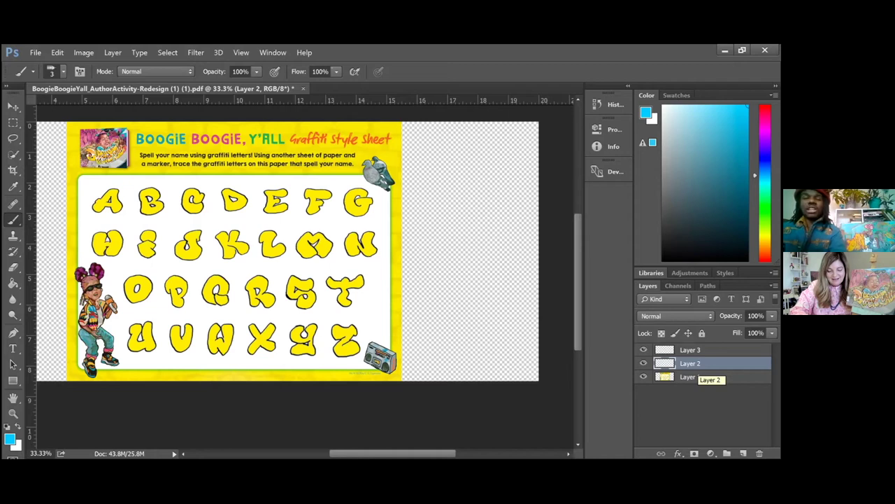
click(17, 428)
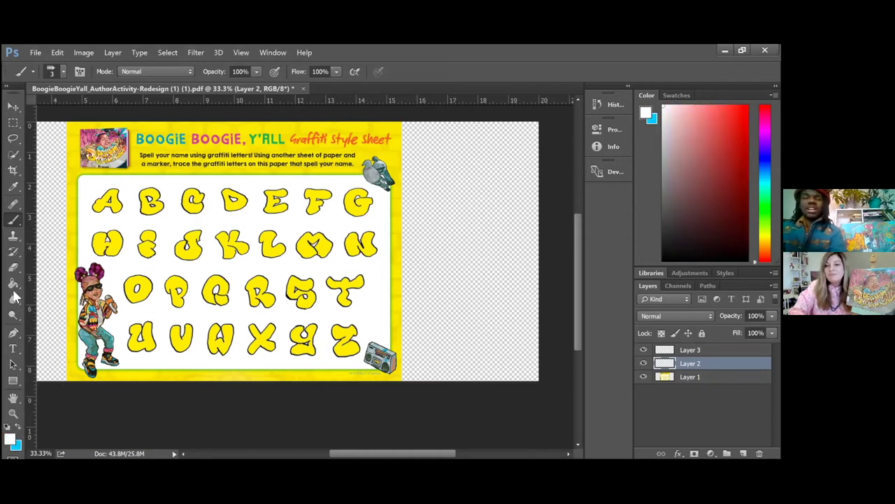
click(13, 283)
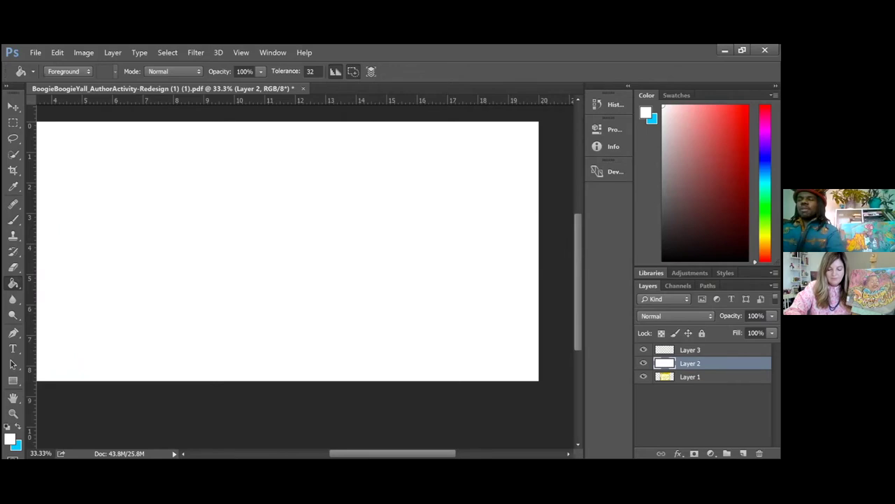
key(ctrl+bracketleft)
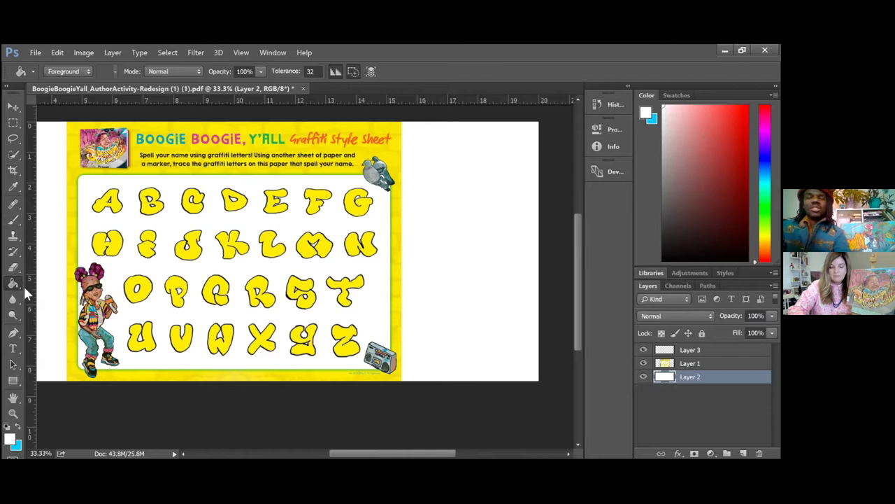
- Set the foreground color to purple, hex 7000ed
click(11, 438)
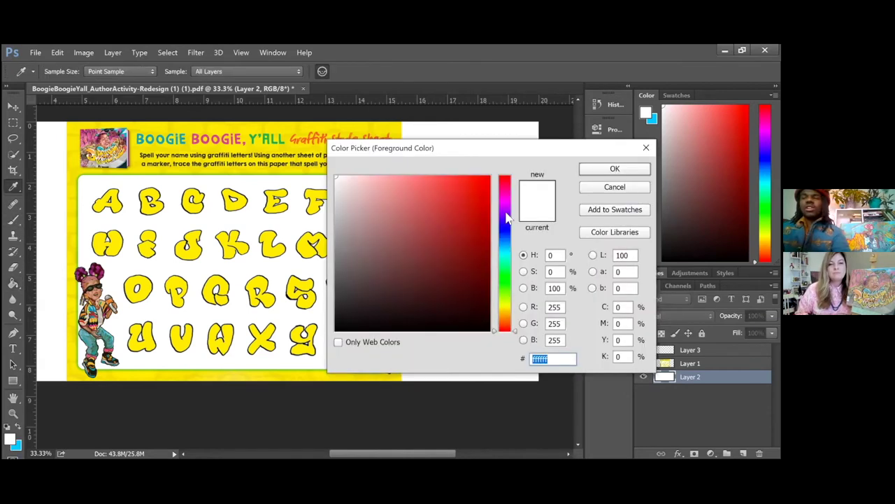
click(504, 216)
drag(480, 214, 515, 186)
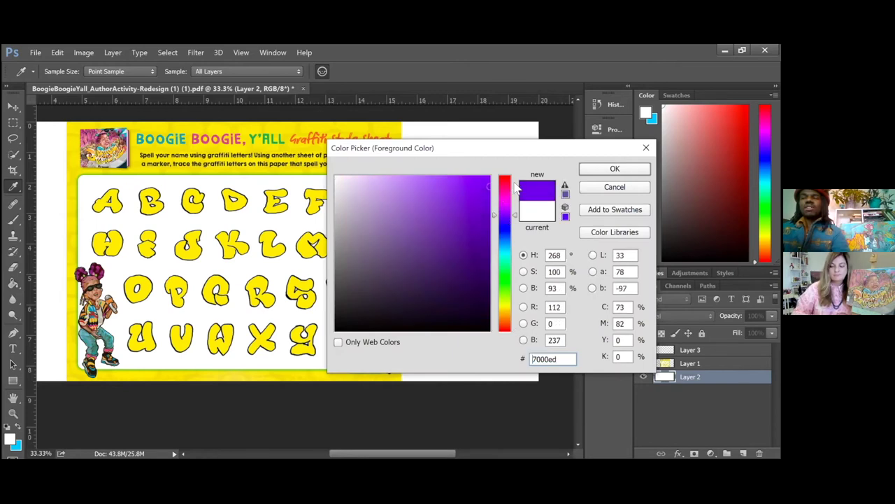
click(600, 171)
key(g)
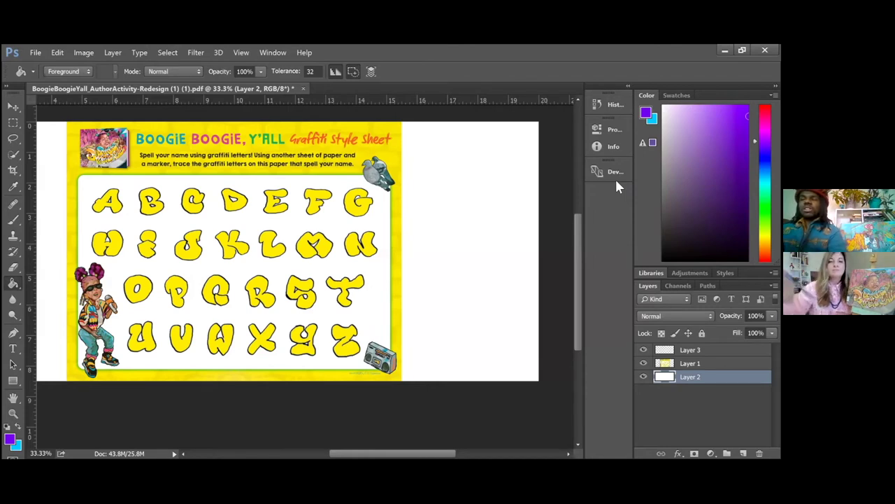
- Choose the Brush tool and set its size to 9 px
click(14, 219)
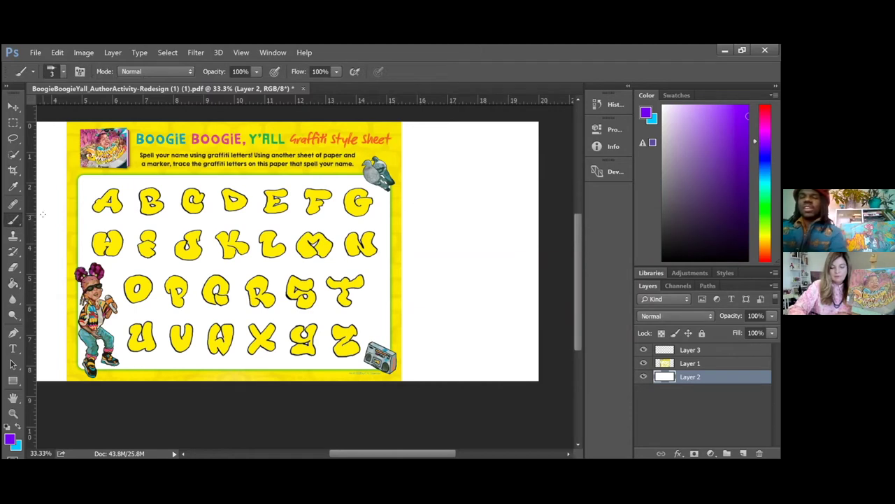
click(63, 72)
click(73, 110)
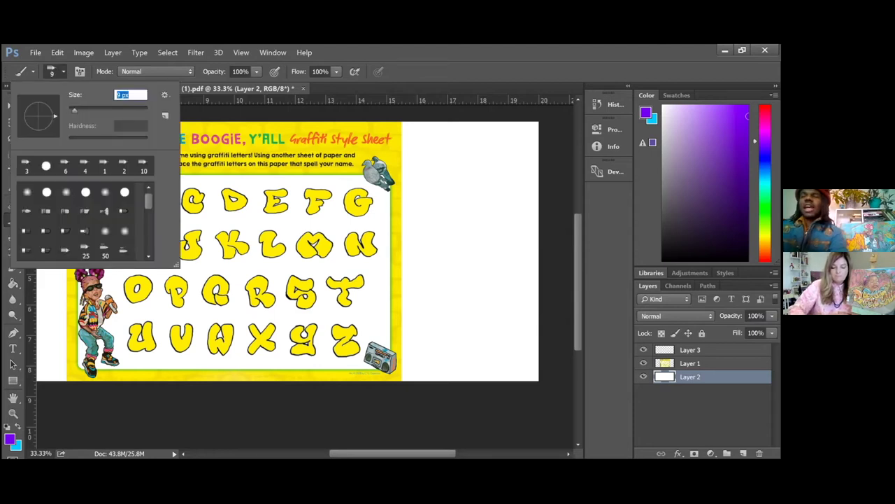
key(Return)
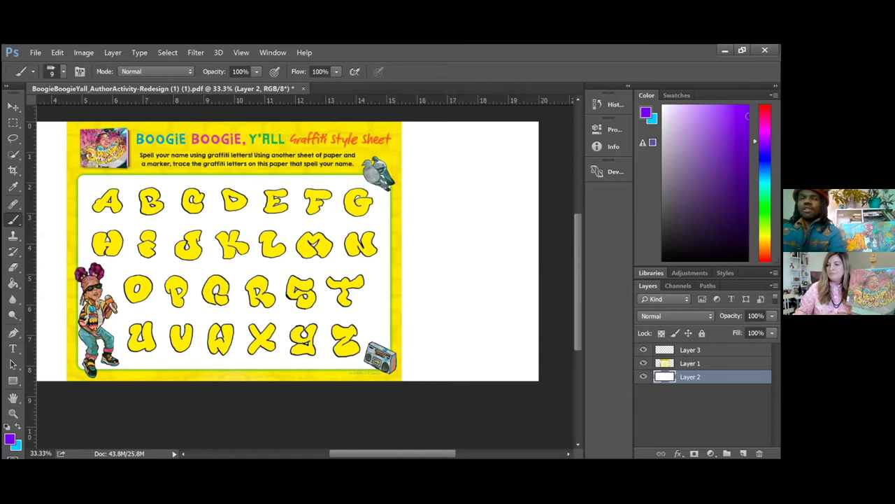
- Move the style sheet on Layer 1 about 1.5 inches to the left to widen the white drawing area beside it
click(13, 105)
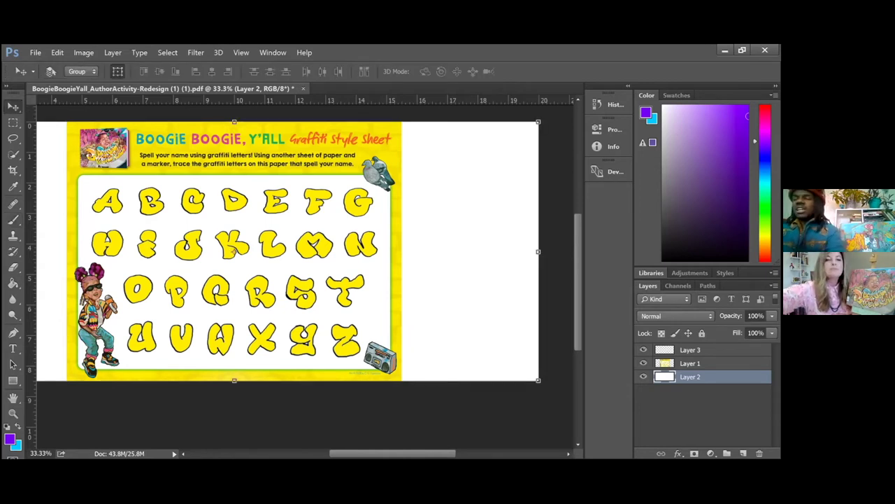
key(alt+])
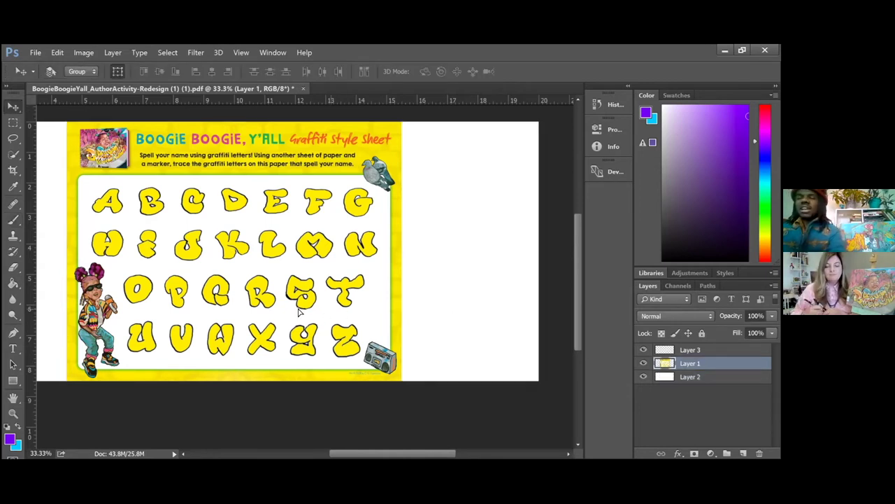
key(shift+Left)
key(shift+Left)
key(shift+Left)
key(shift+Left)
key(shift+Left)
key(shift+Left)
key(shift+Left)
key(shift+Left)
key(shift+Left)
key(shift+Left)
key(shift+Left)
key(shift+Left)
key(shift+Left)
key(shift+Left)
key(shift+Left)
key(shift+Left)
key(shift+Left)
key(shift+Left)
key(shift+Left)
key(shift+Left)
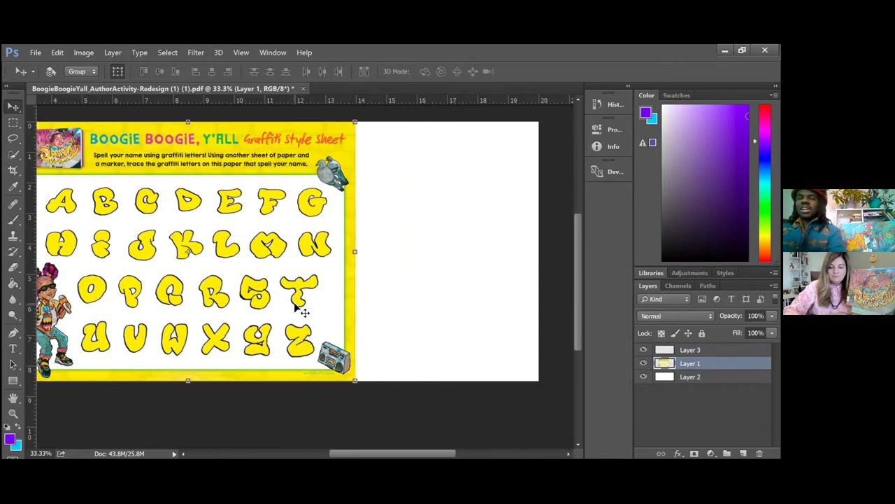
click(13, 219)
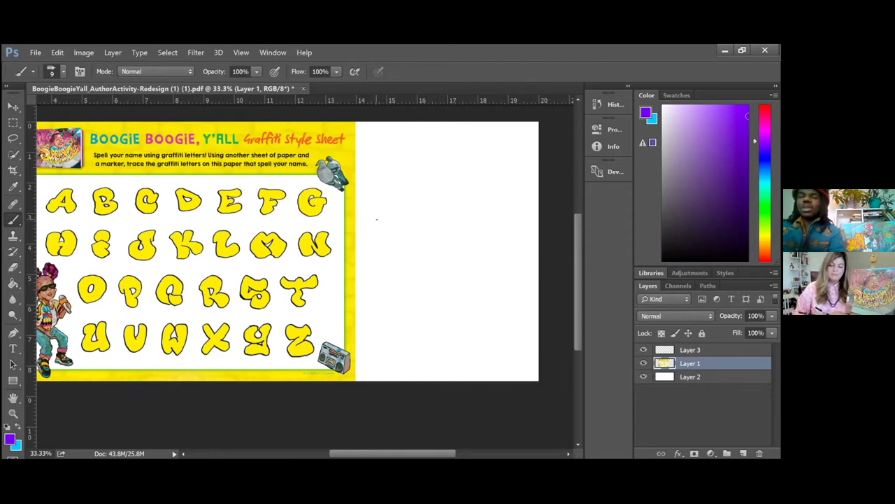
mouse_move(377, 220)
mouse_down()
mouse_move(383, 238)
mouse_move(392, 210)
mouse_move(371, 199)
mouse_move(353, 204)
mouse_move(345, 225)
mouse_move(342, 255)
mouse_move(369, 276)
mouse_move(384, 266)
mouse_move(392, 241)
mouse_move(377, 222)
mouse_move(365, 222)
mouse_move(373, 237)
mouse_up()
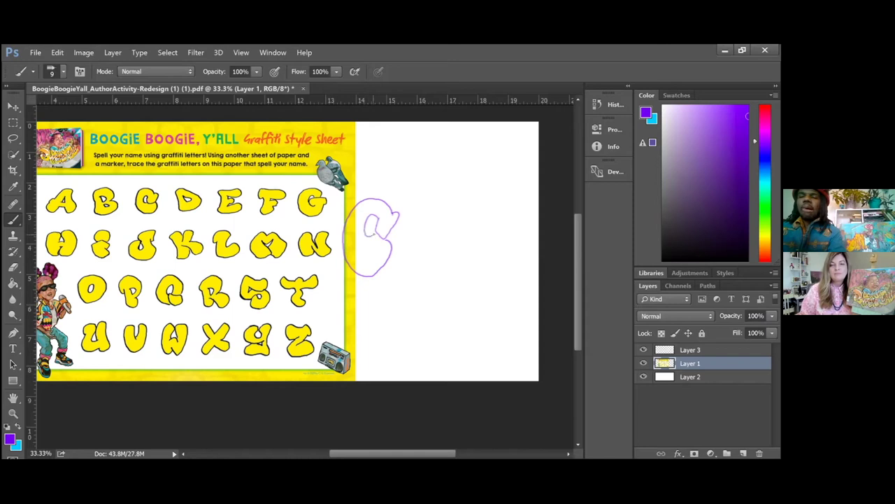
click(13, 106)
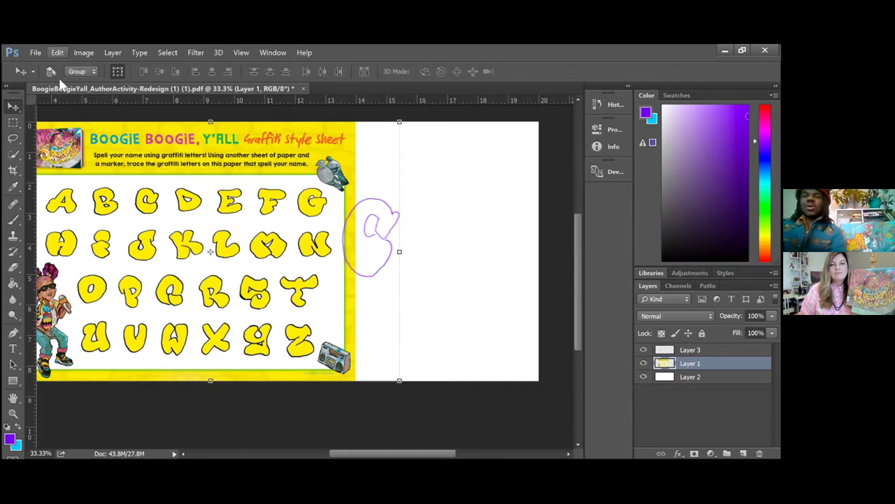
click(57, 53)
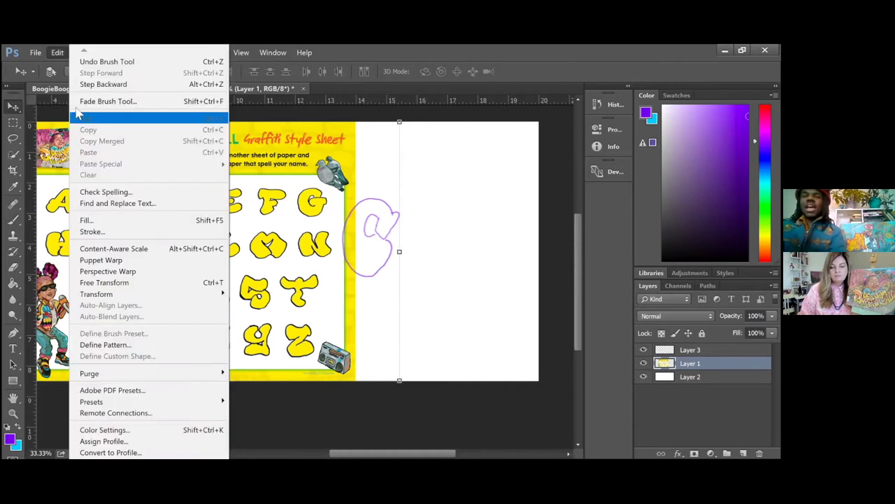
click(116, 61)
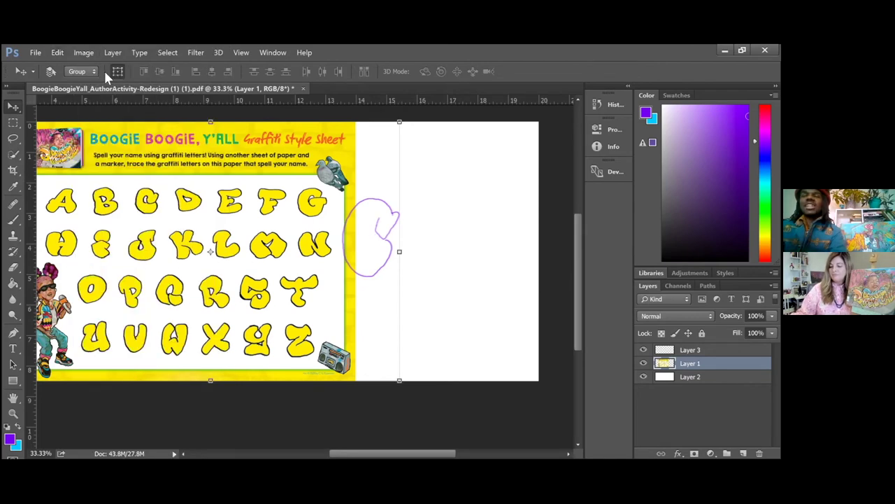
click(57, 52)
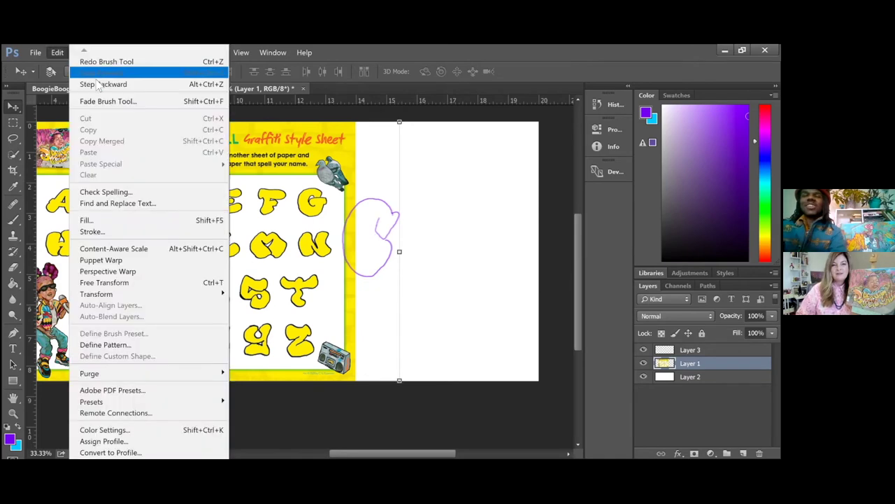
click(98, 84)
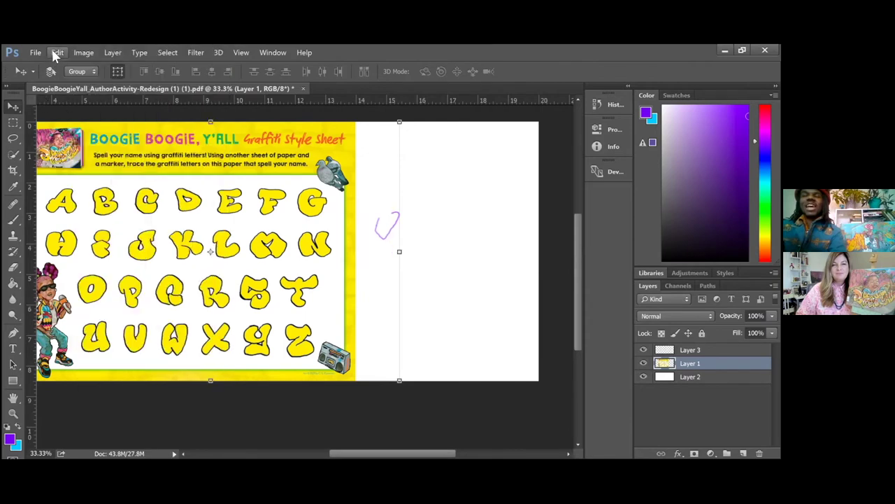
click(54, 53)
click(93, 84)
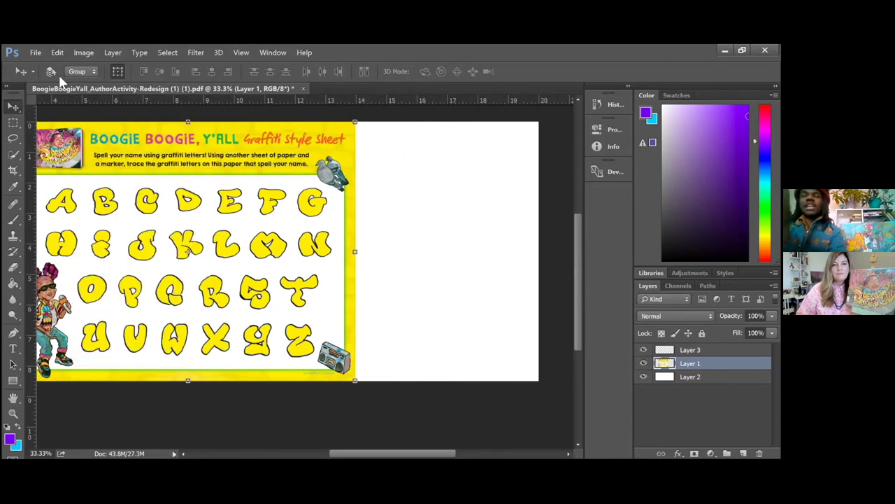
- On Layer 3, brush a purple outline of the graffiti letter C in the white area beside the style sheet
key(alt+bracketright)
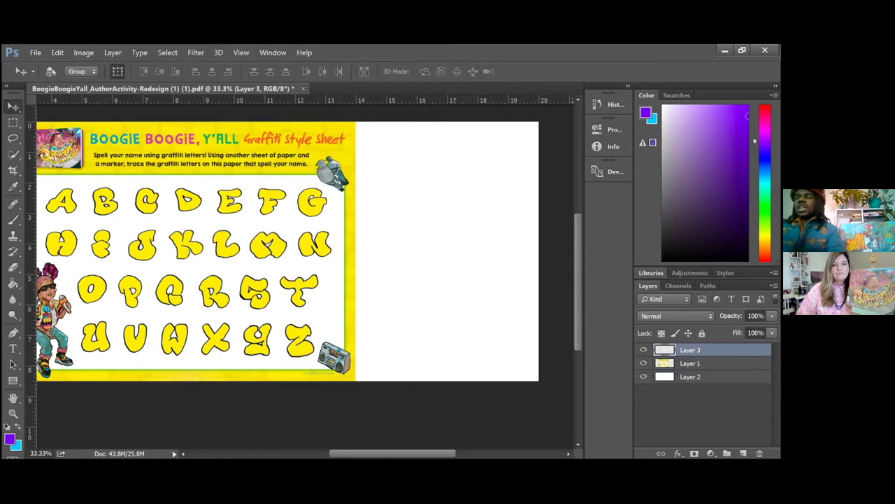
click(13, 219)
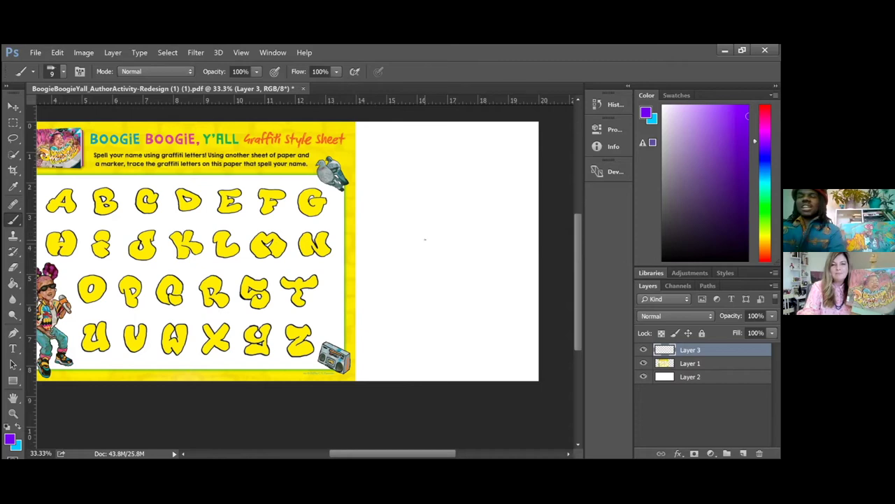
drag(400, 243, 417, 228)
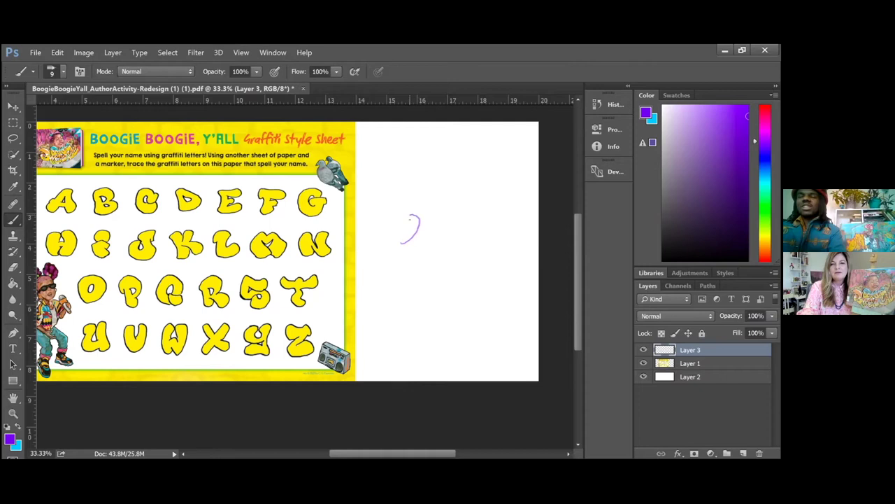
mouse_move(407, 211)
mouse_down()
mouse_move(379, 213)
mouse_move(366, 244)
mouse_move(374, 266)
mouse_move(402, 277)
mouse_up()
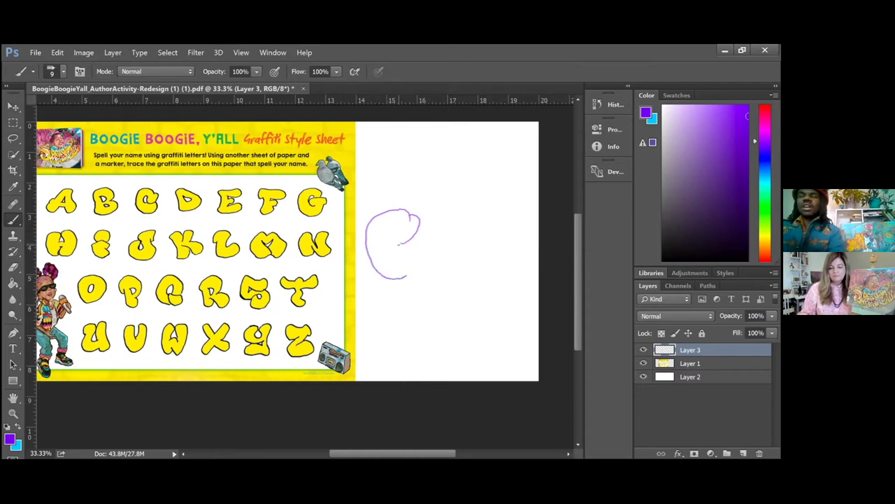
drag(398, 242, 401, 228)
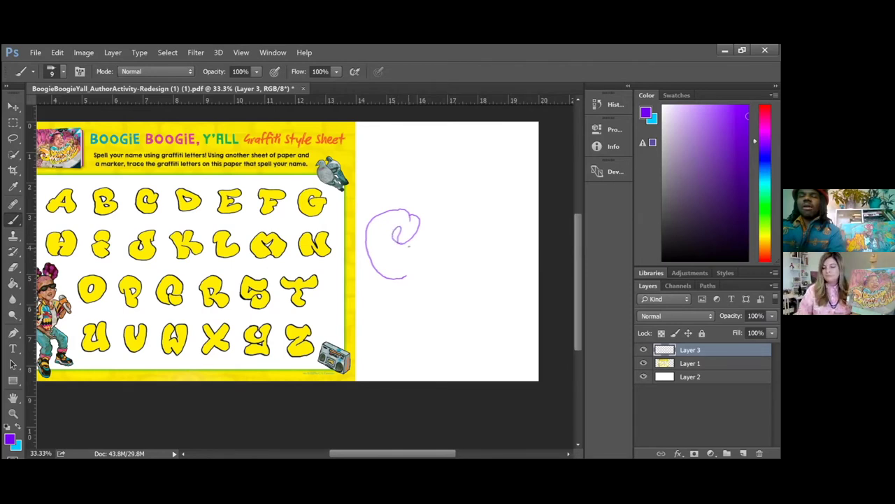
drag(412, 239, 412, 269)
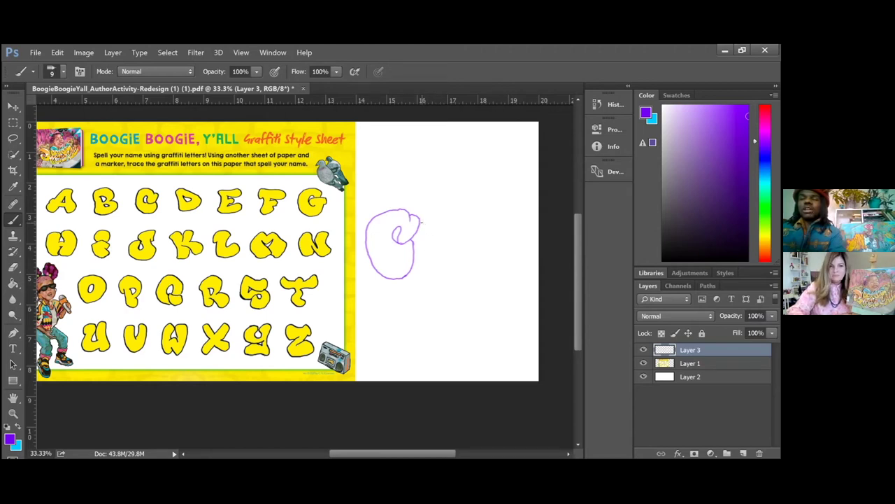
- On Layer 3, brush a purple outline of the graffiti letter G beside the C, overlapping its edge
right_click(420, 221)
key(Escape)
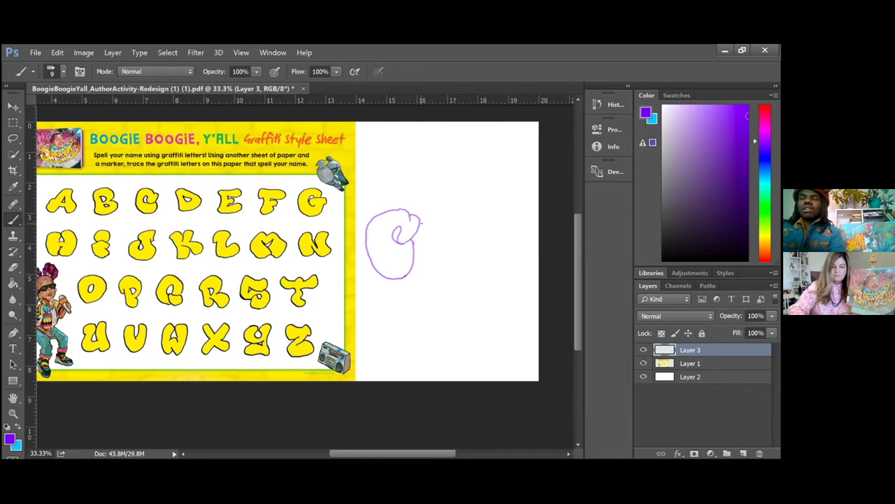
mouse_move(421, 222)
mouse_down()
mouse_move(442, 216)
mouse_move(461, 225)
mouse_move(459, 239)
mouse_move(464, 225)
mouse_move(447, 216)
mouse_move(415, 224)
mouse_move(444, 217)
mouse_move(463, 229)
mouse_move(458, 242)
mouse_up()
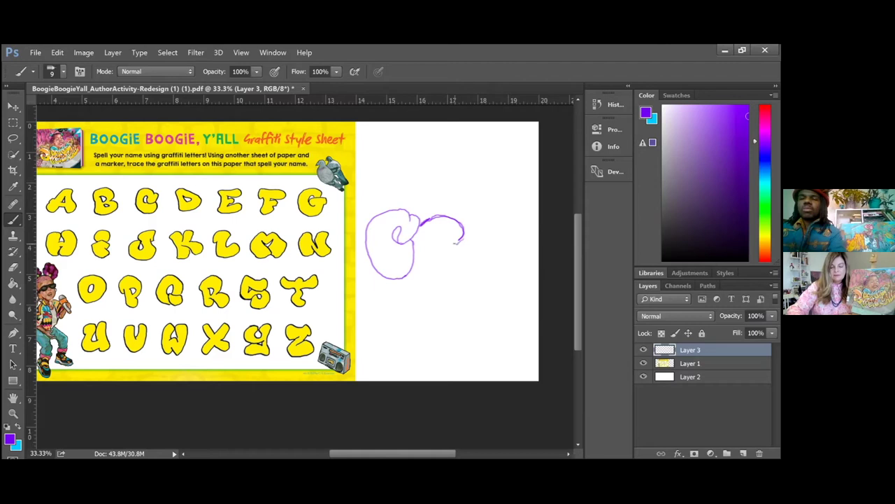
mouse_move(440, 253)
mouse_down()
mouse_move(469, 249)
mouse_move(466, 267)
mouse_move(450, 284)
mouse_move(411, 277)
mouse_up()
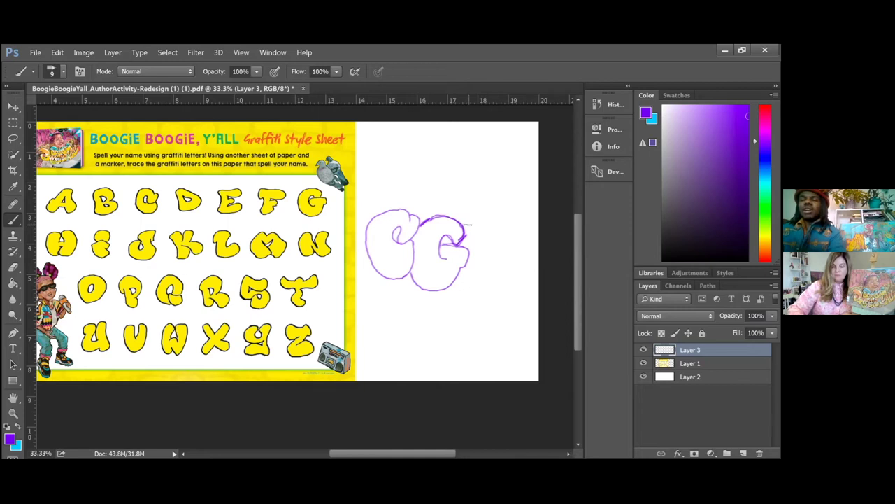
- Brush a purple outline of the graffiti letter E beside the G and thicken the strokes along its top arm
mouse_move(463, 225)
mouse_down()
mouse_move(498, 233)
mouse_move(499, 246)
mouse_move(476, 256)
mouse_up()
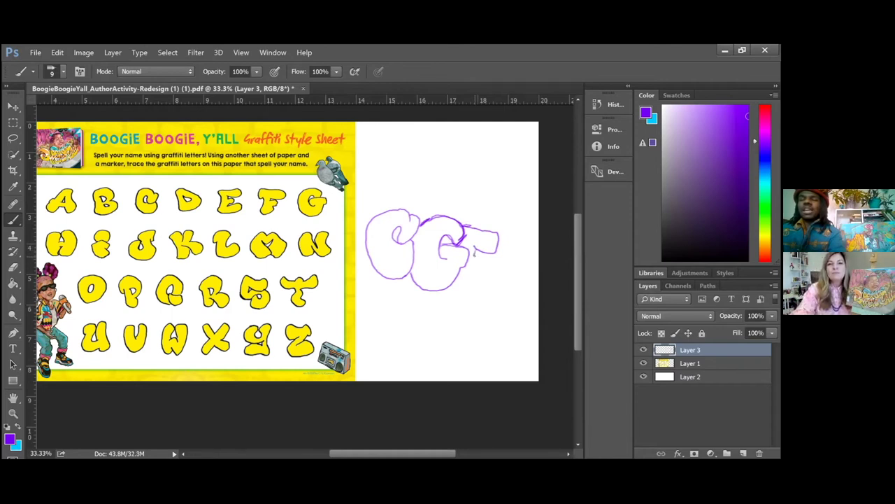
right_click(478, 253)
key(Escape)
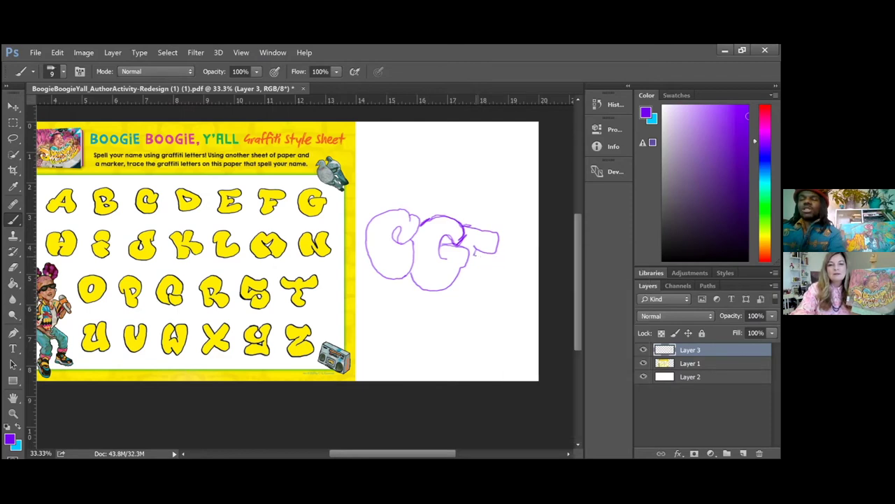
drag(487, 257, 473, 272)
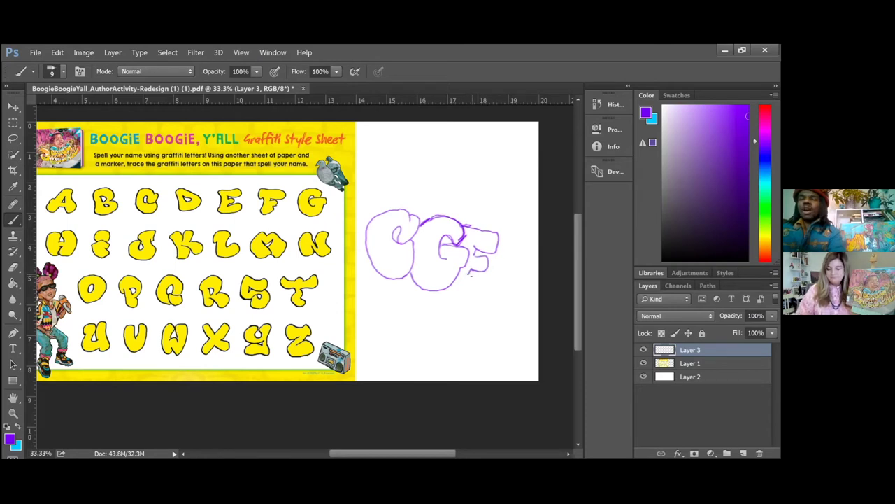
mouse_move(470, 276)
mouse_down()
mouse_move(501, 283)
mouse_move(494, 298)
mouse_move(448, 288)
mouse_up()
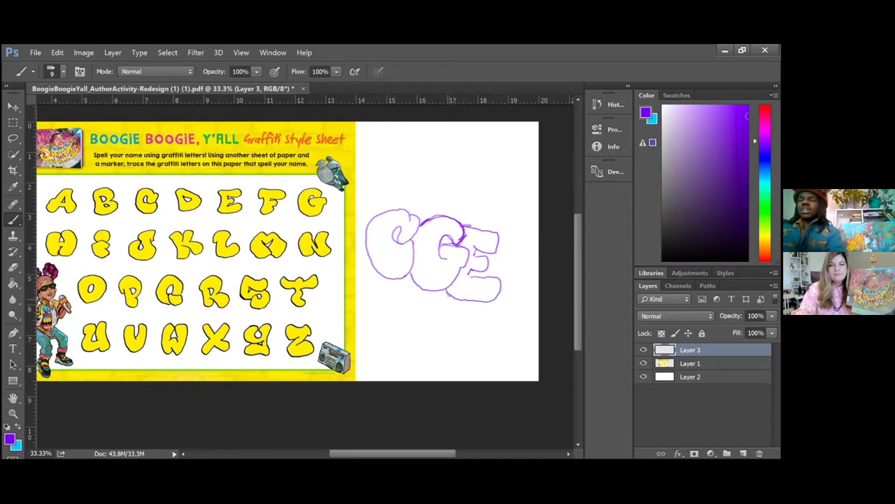
drag(463, 239, 467, 230)
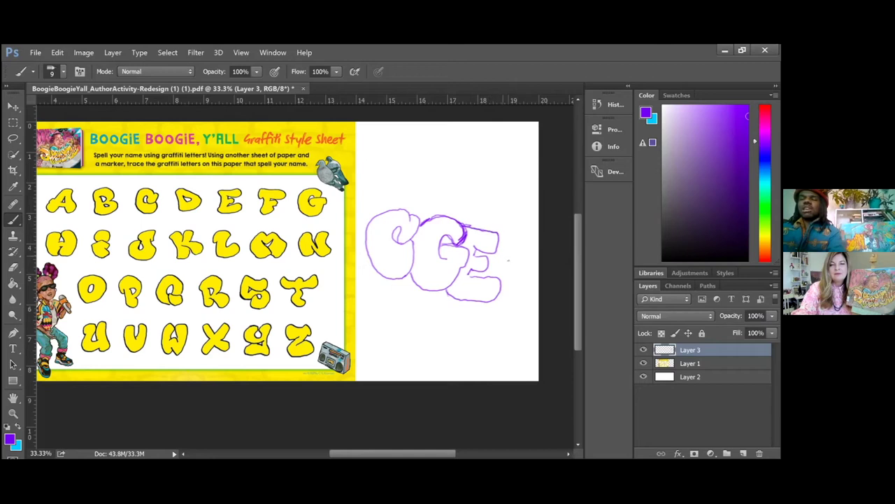
mouse_move(499, 253)
mouse_down()
mouse_move(500, 238)
mouse_move(466, 225)
mouse_up()
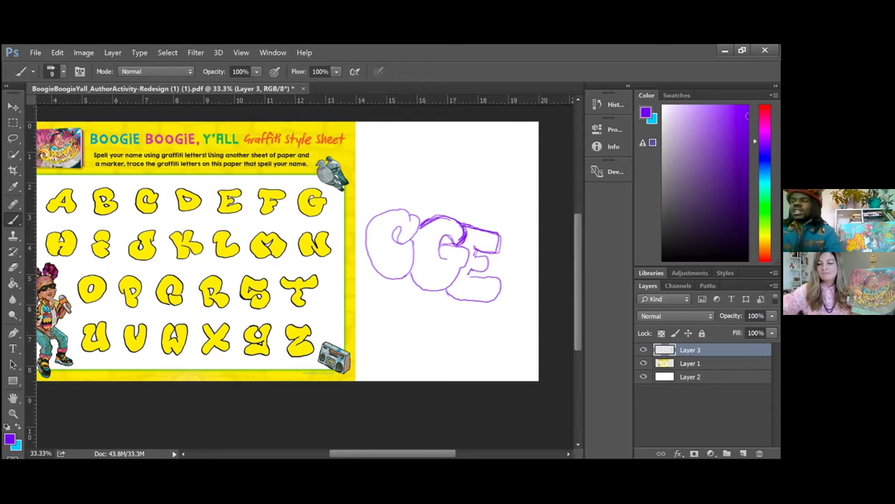
- Create a new layer above Layer 3 with the default name, Normal mode and 100% opacity
click(774, 286)
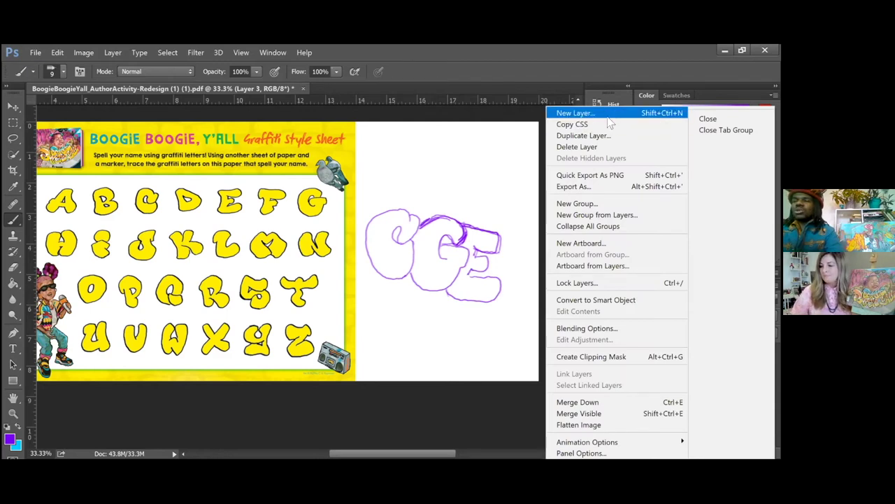
click(644, 122)
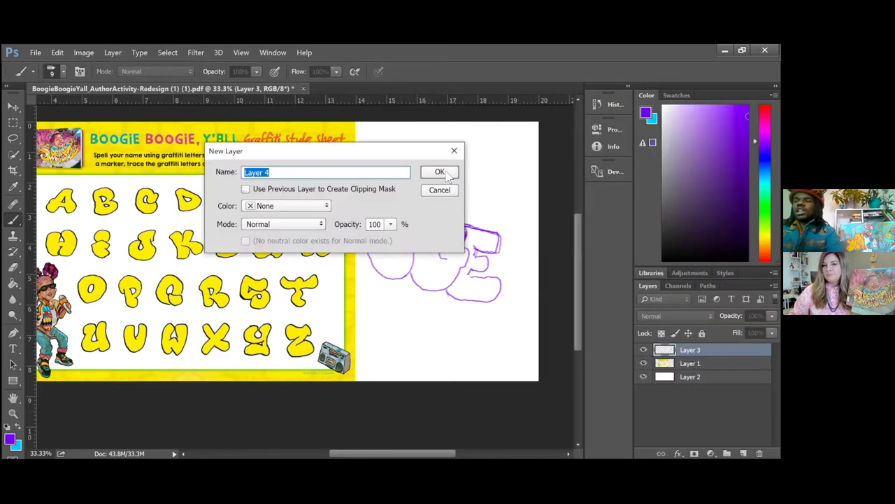
click(441, 172)
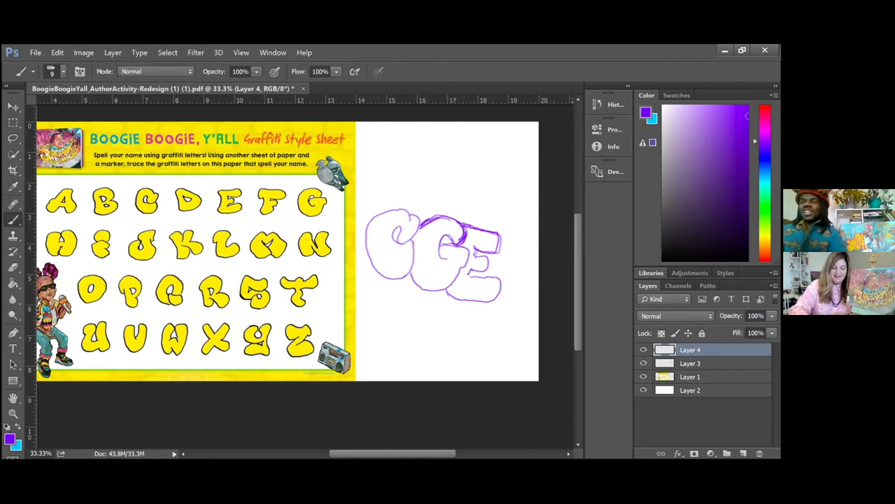
- Swap the foreground and background colors, then set the foreground color to lime green, hex ccff00
click(19, 429)
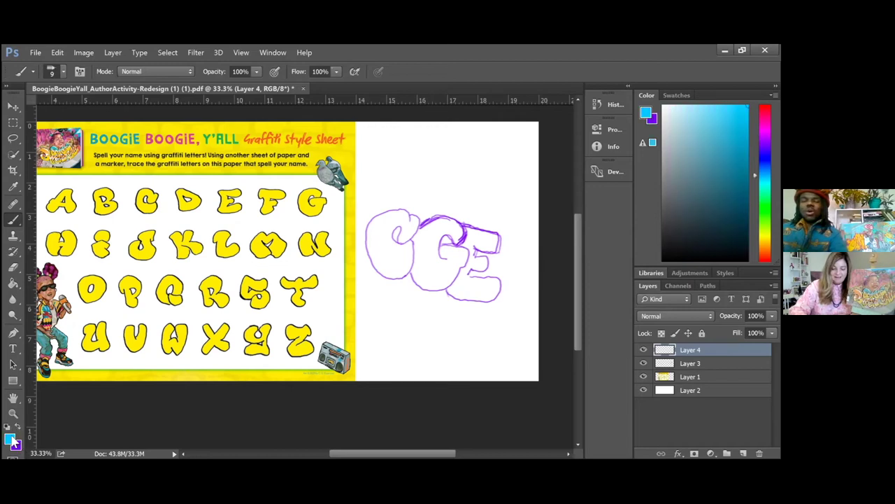
click(11, 438)
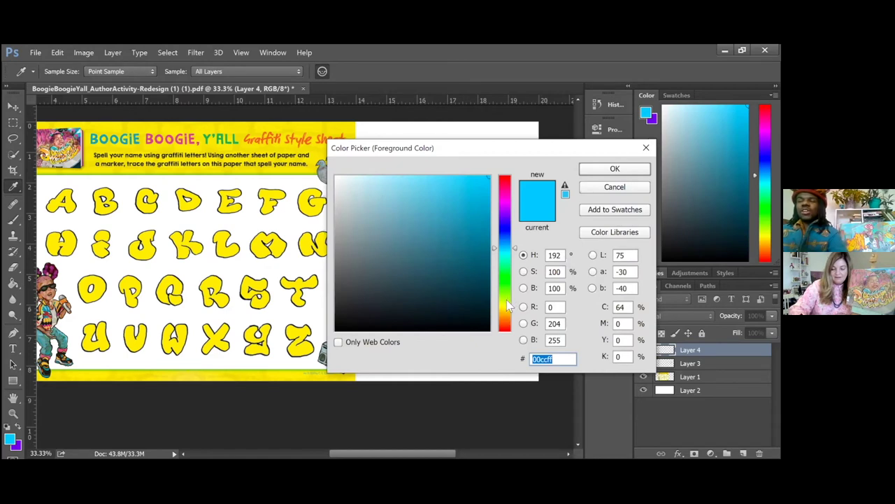
click(507, 300)
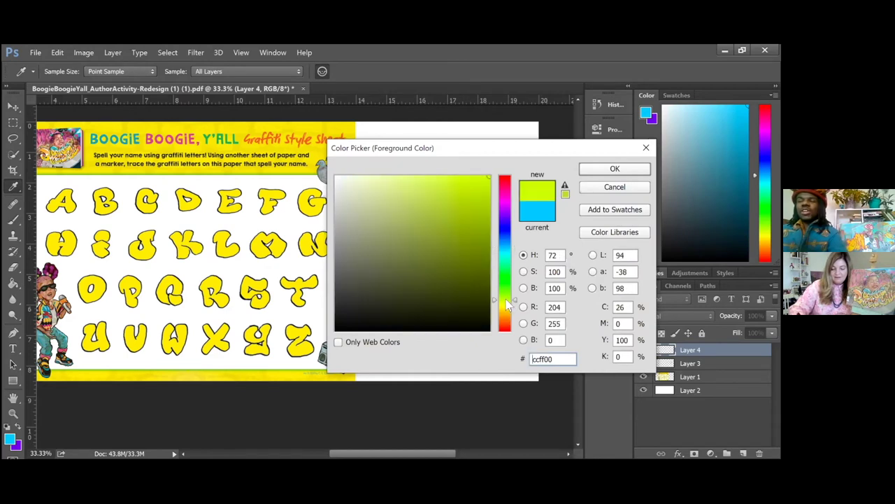
click(600, 172)
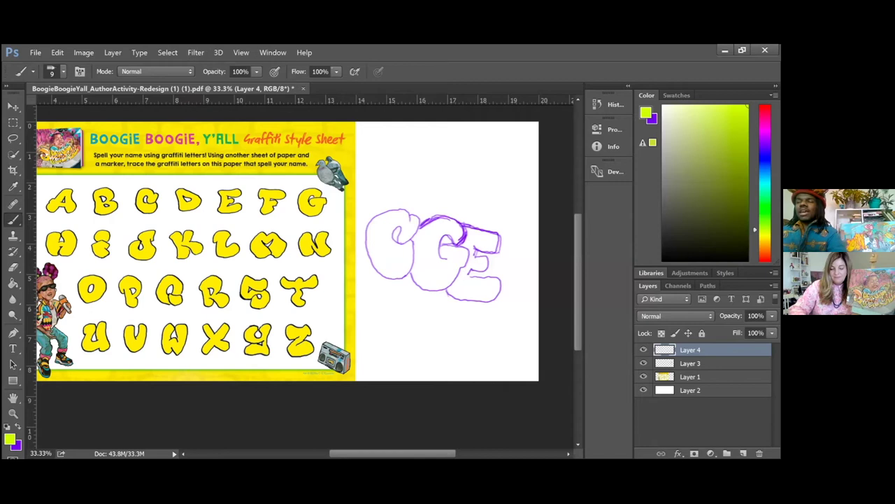
- Make Layer 3 active and set the foreground color to a bright hot pink
click(690, 363)
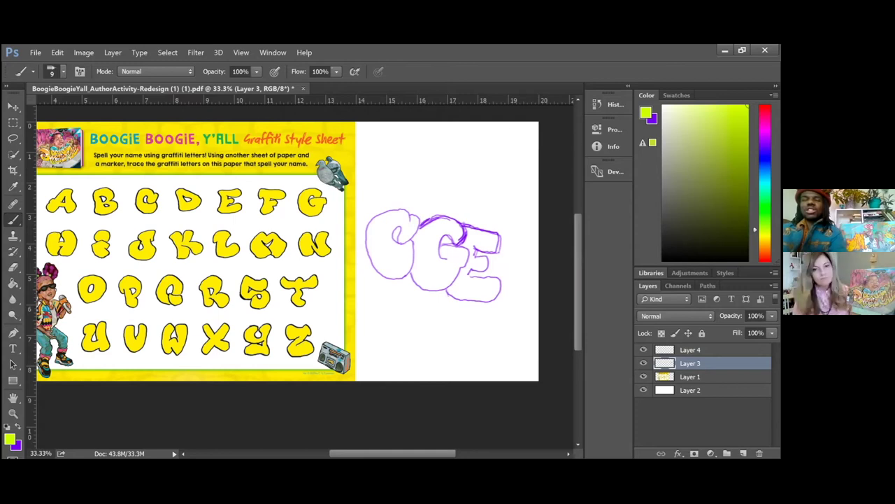
click(9, 438)
click(505, 191)
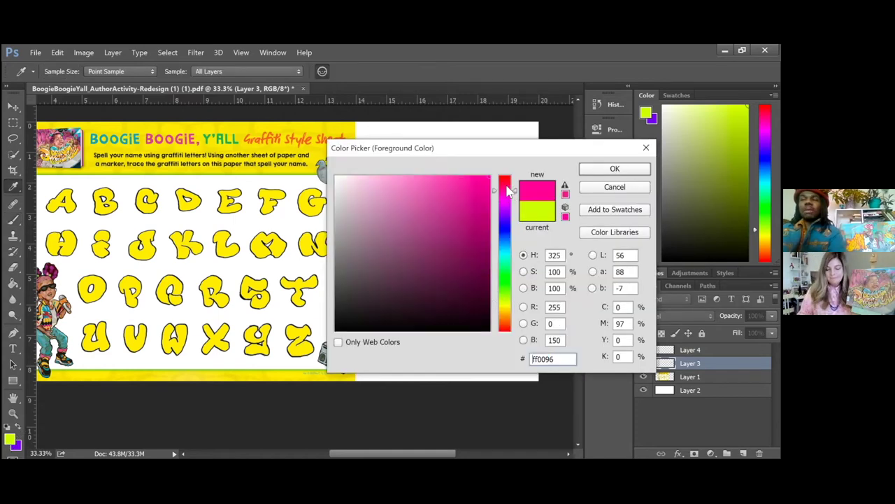
mouse_move(507, 196)
mouse_down()
mouse_move(509, 185)
mouse_move(512, 195)
mouse_up()
click(511, 199)
click(599, 171)
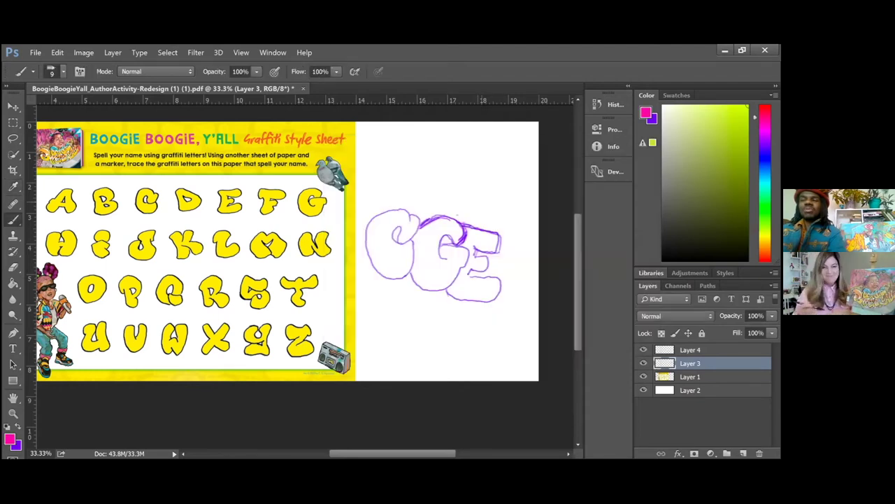
- Set the brush size to 27 px
click(57, 70)
click(87, 110)
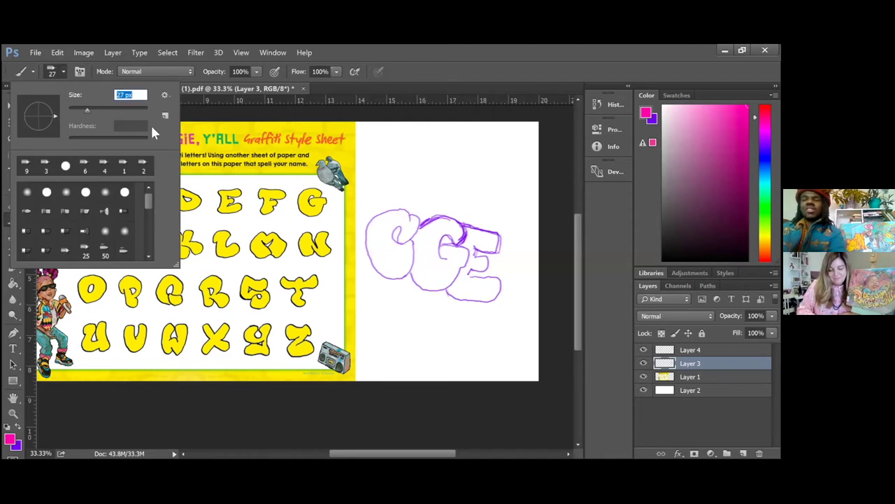
click(511, 176)
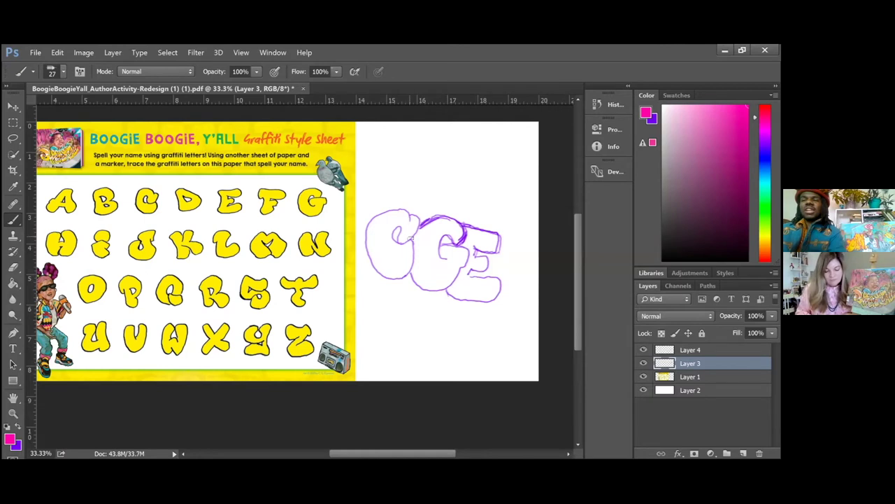
- Fill the upper part of the letter C with pink brush strokes on Layer 3 and try adjusting the layer's opacity
mouse_move(404, 237)
mouse_down()
mouse_move(404, 223)
mouse_move(400, 242)
mouse_move(418, 222)
mouse_move(405, 216)
mouse_move(400, 224)
mouse_move(402, 210)
mouse_move(389, 214)
mouse_up()
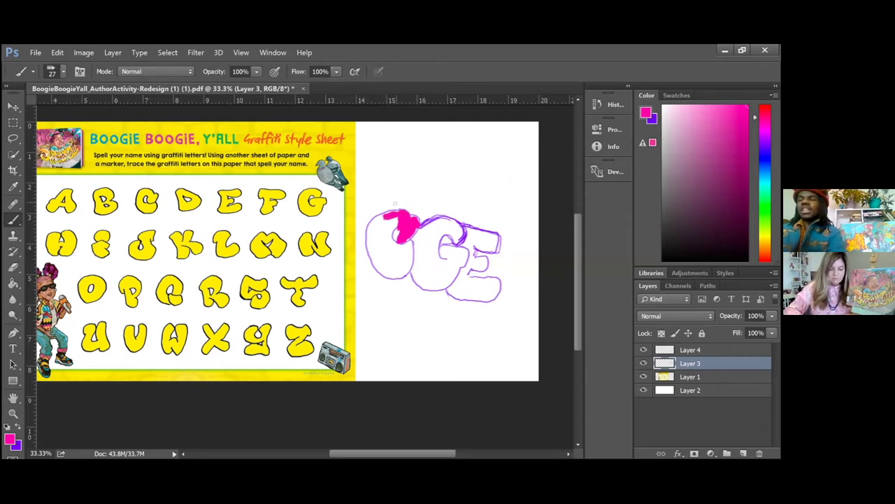
mouse_move(388, 219)
mouse_down()
mouse_move(398, 233)
mouse_move(370, 232)
mouse_move(371, 243)
mouse_move(389, 246)
mouse_move(398, 216)
mouse_move(377, 247)
mouse_up()
drag(378, 214, 391, 212)
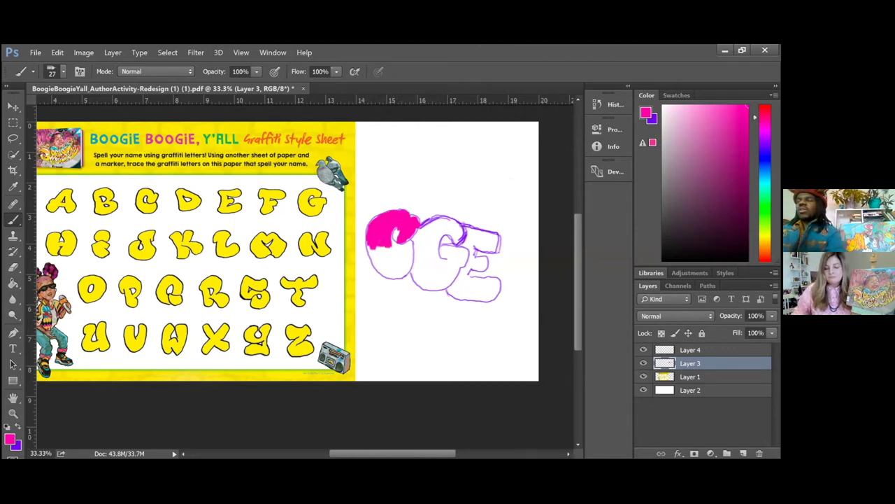
click(771, 315)
mouse_move(770, 328)
mouse_down()
mouse_move(750, 328)
mouse_move(772, 329)
mouse_up()
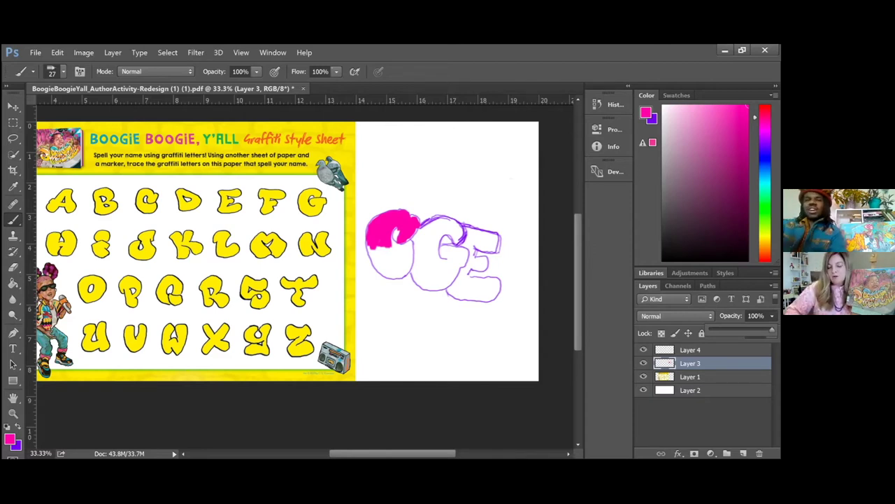
- Step backward through the history to undo all the pink brush strokes on the letter C
click(57, 52)
click(126, 86)
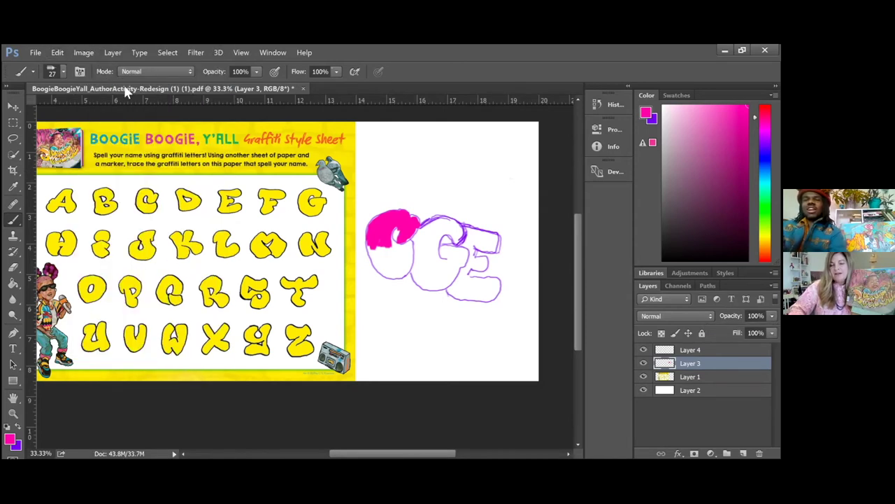
click(58, 53)
click(88, 85)
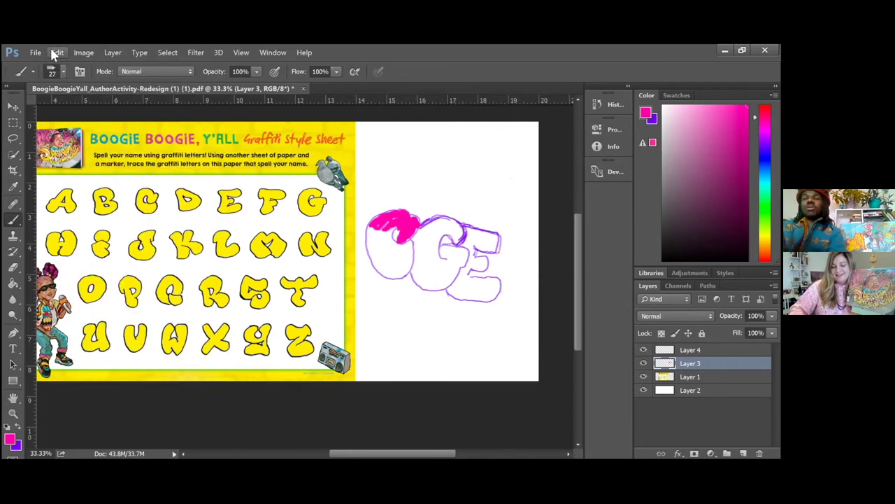
click(56, 52)
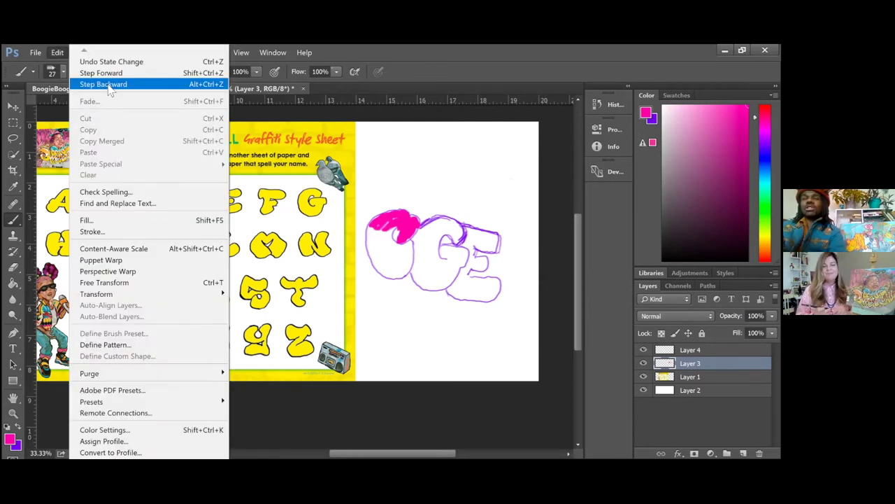
click(101, 85)
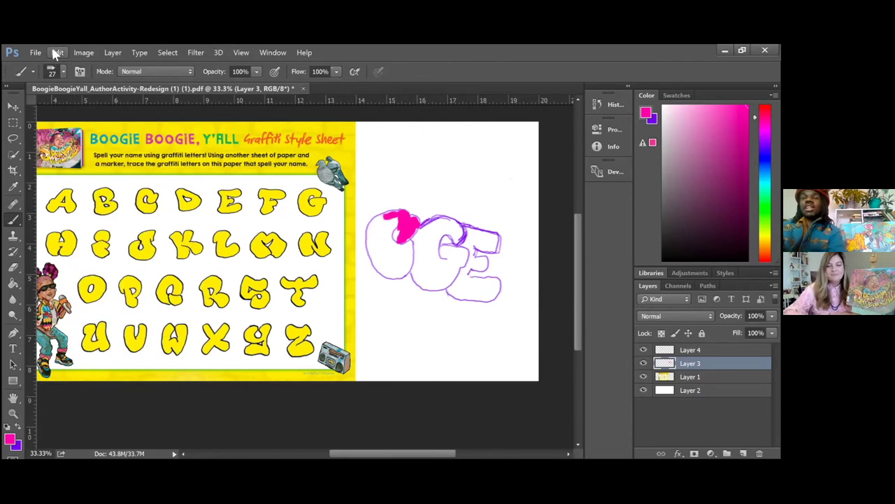
click(55, 53)
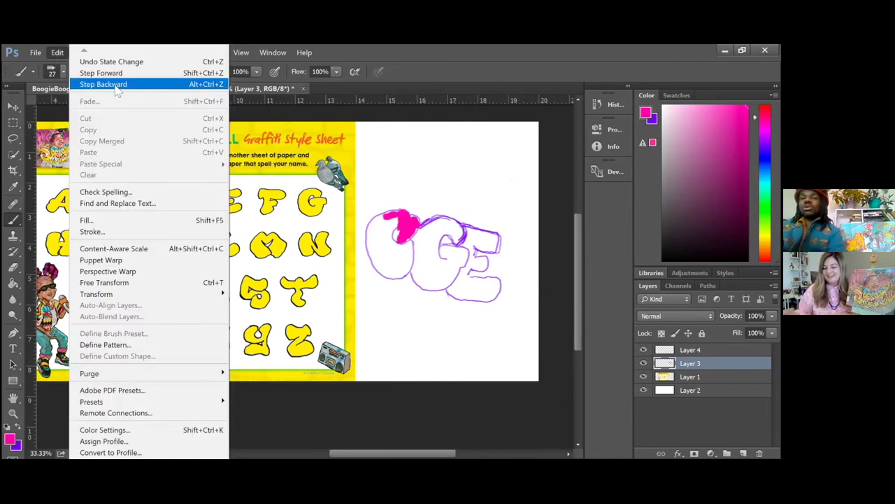
click(116, 88)
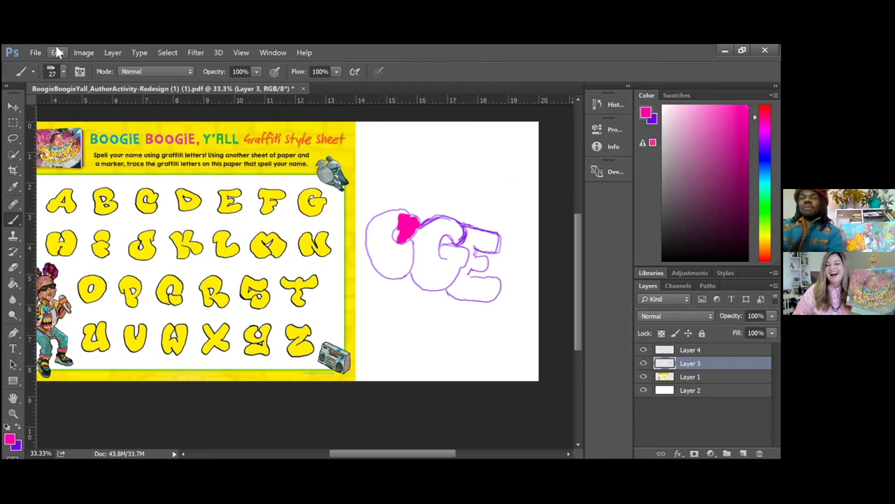
click(57, 53)
click(77, 85)
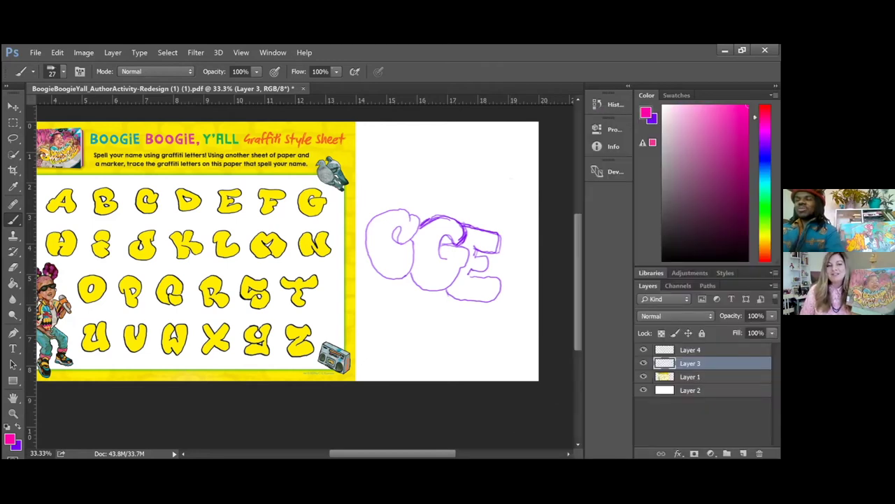
- Create a new layer directly beneath Layer 3 and set its opacity to 47%
click(773, 285)
click(643, 116)
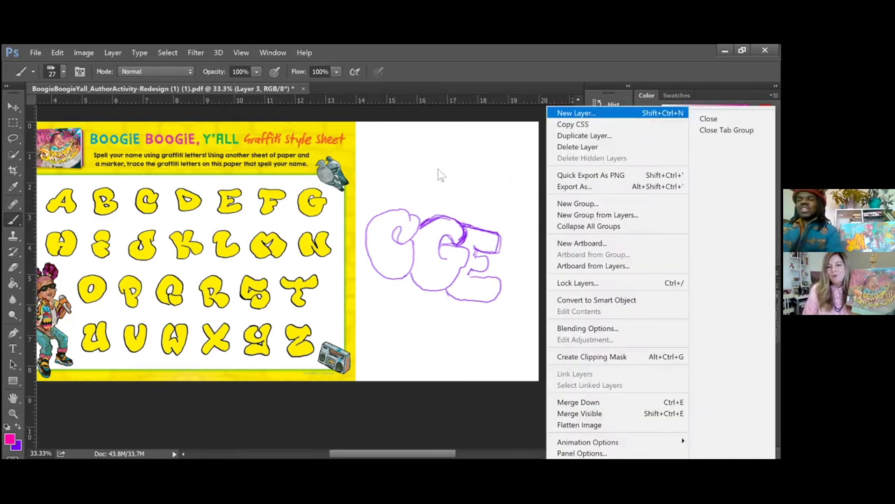
key(Return)
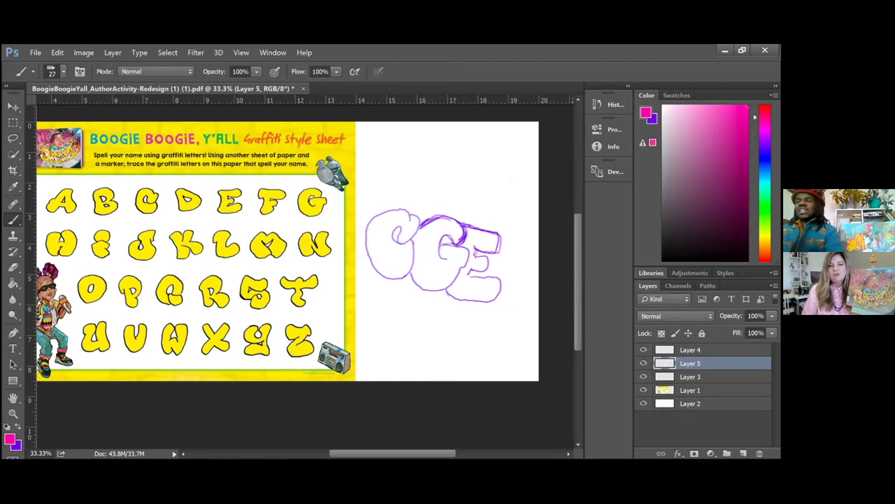
key(ctrl+bracketleft)
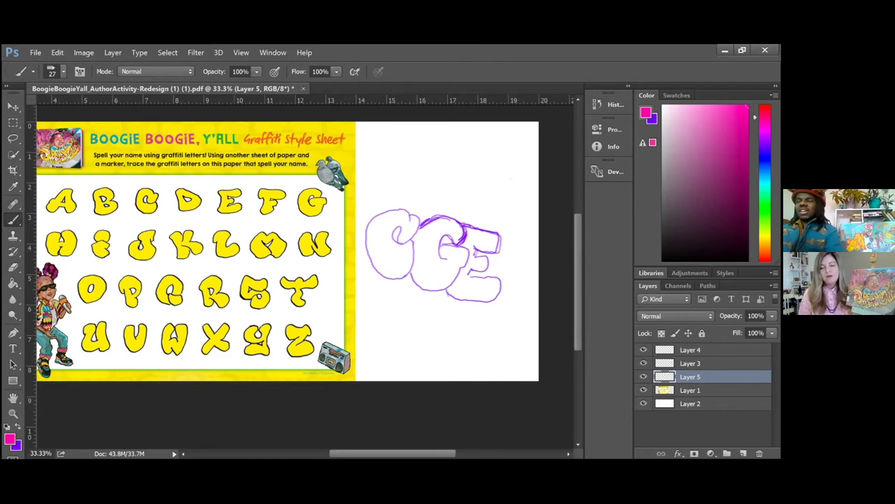
drag(773, 315, 740, 329)
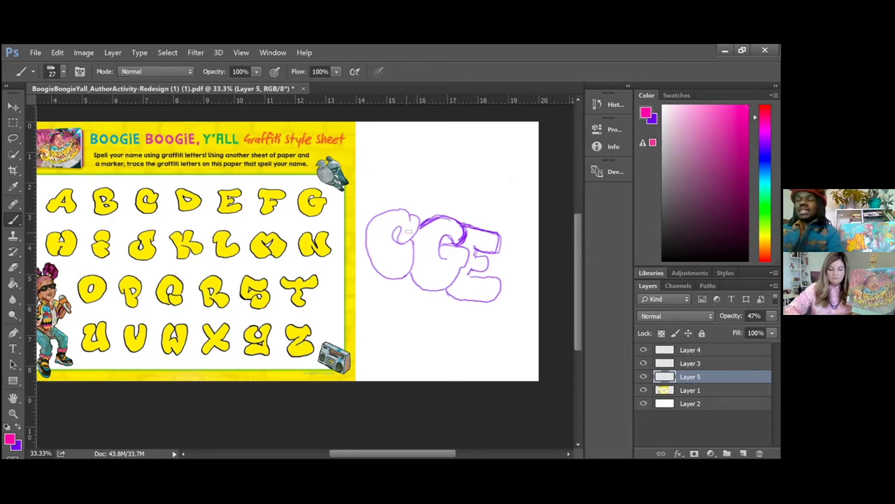
- Fill the upper parts of the letters C, G and E with pink brush strokes on Layer 5
drag(405, 235, 401, 238)
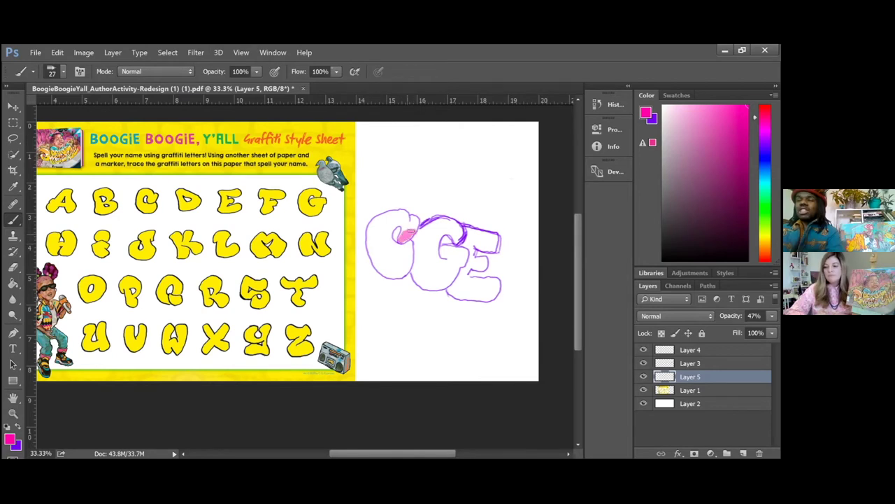
mouse_move(416, 221)
mouse_down()
mouse_move(404, 231)
mouse_move(407, 217)
mouse_move(389, 216)
mouse_move(402, 219)
mouse_move(390, 221)
mouse_move(396, 228)
mouse_move(391, 213)
mouse_move(388, 224)
mouse_move(407, 221)
mouse_move(373, 221)
mouse_move(373, 232)
mouse_move(389, 235)
mouse_move(372, 238)
mouse_move(389, 240)
mouse_move(373, 233)
mouse_up()
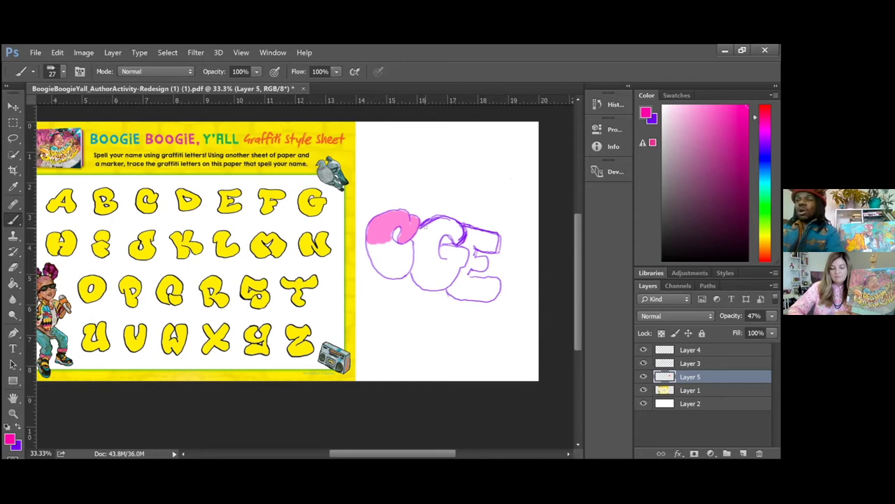
mouse_move(455, 228)
mouse_down()
mouse_move(457, 239)
mouse_move(446, 223)
mouse_move(425, 225)
mouse_move(419, 243)
mouse_move(458, 238)
mouse_move(443, 221)
mouse_move(433, 252)
mouse_up()
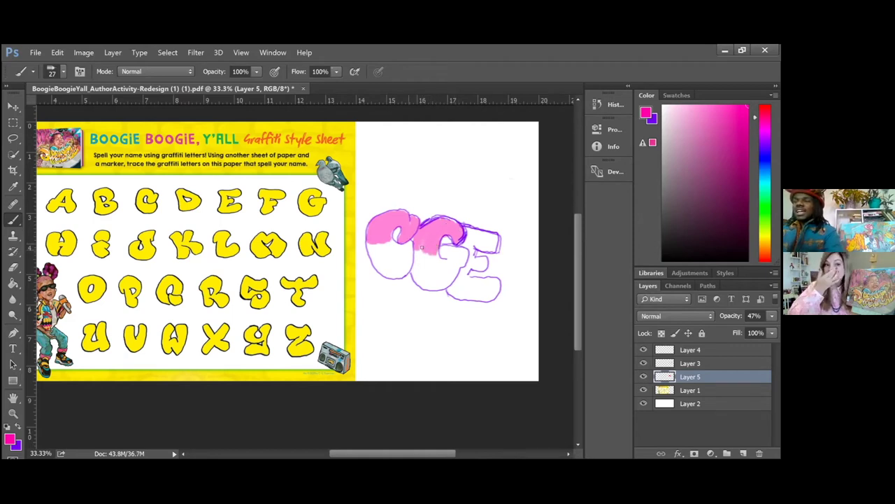
mouse_move(494, 239)
mouse_down()
mouse_move(480, 250)
mouse_move(488, 252)
mouse_move(468, 232)
mouse_move(478, 242)
mouse_move(472, 263)
mouse_move(484, 264)
mouse_move(470, 264)
mouse_move(486, 259)
mouse_move(487, 267)
mouse_up()
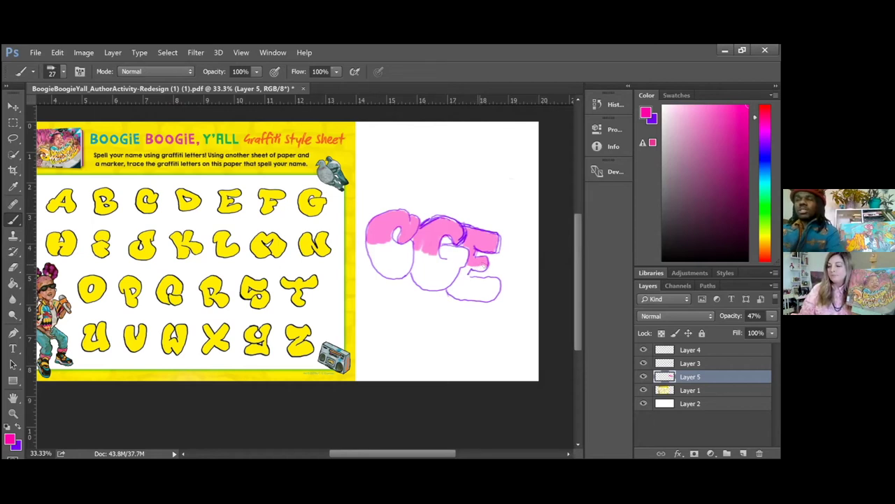
mouse_move(475, 268)
mouse_down()
mouse_move(486, 272)
mouse_move(480, 263)
mouse_up()
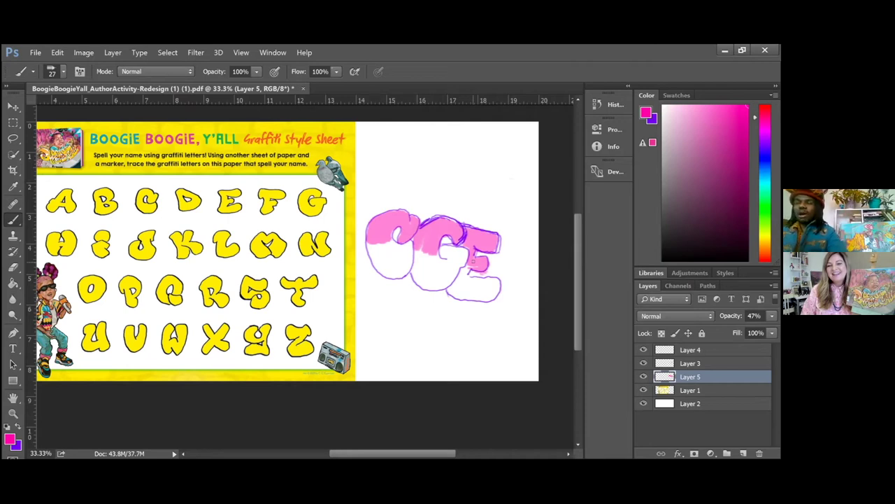
- Set the foreground color to yellow ffde00 for the Brush tool
click(18, 431)
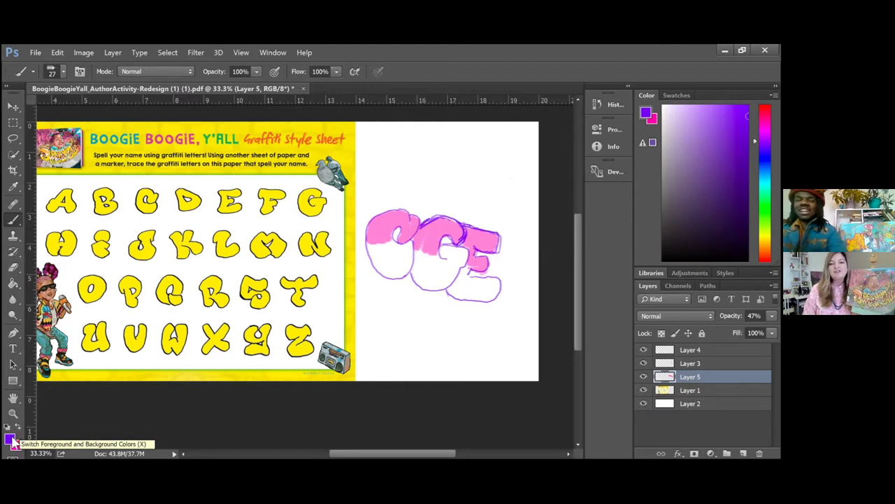
click(19, 428)
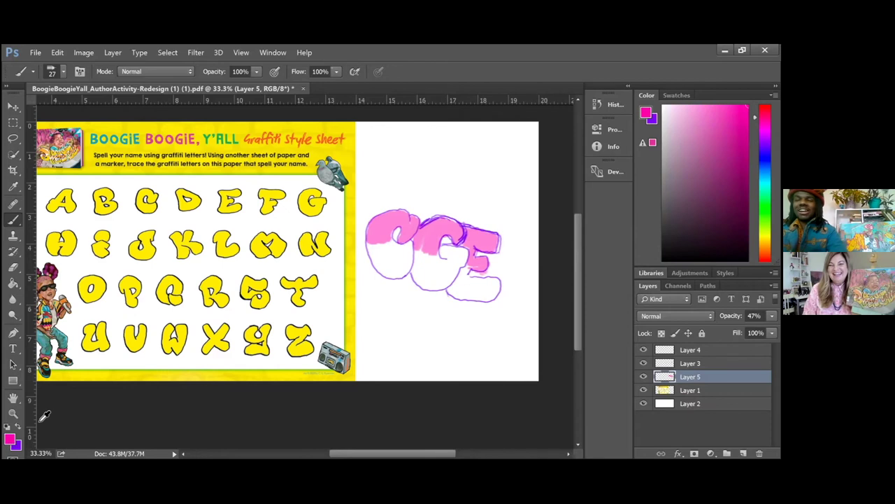
click(9, 439)
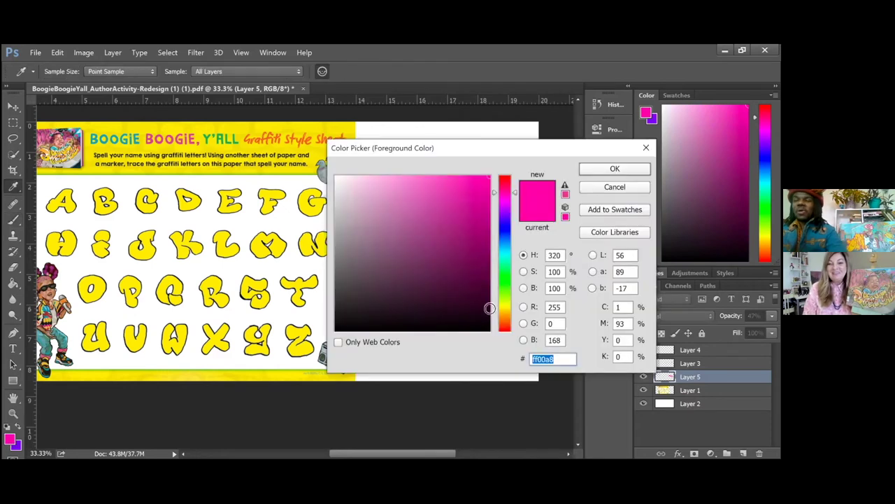
click(609, 187)
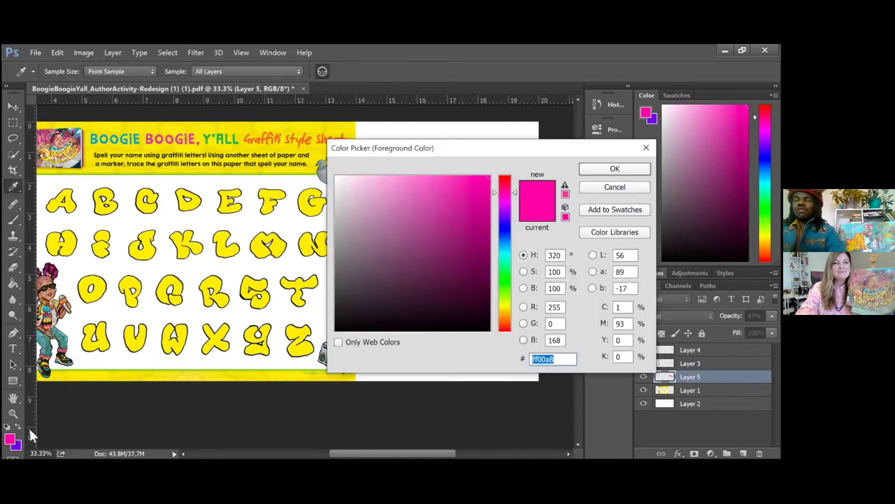
drag(505, 314, 506, 308)
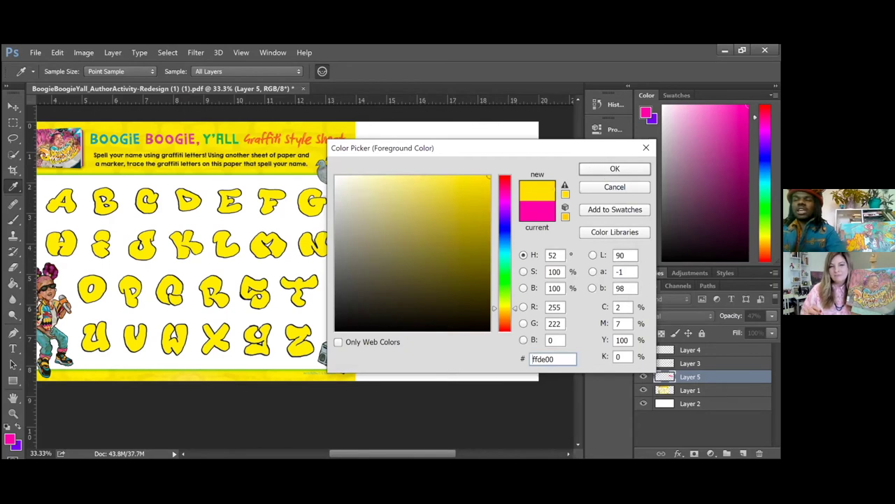
click(603, 170)
key(b)
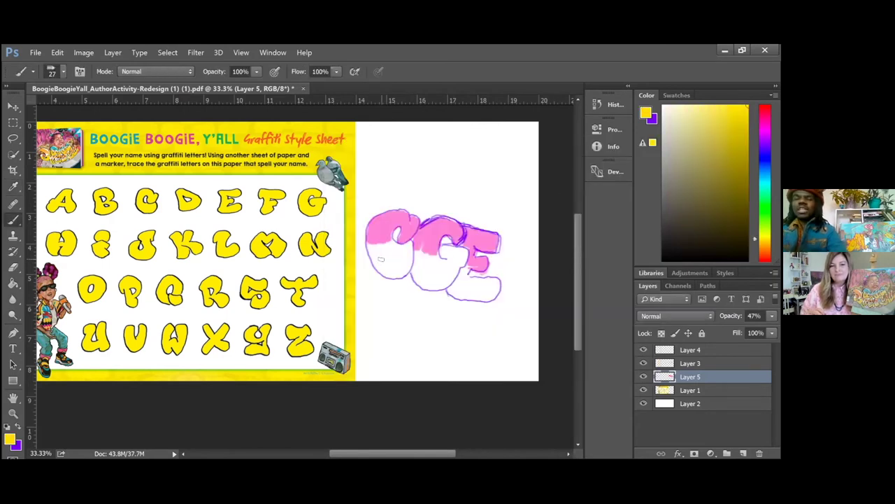
- Fill the lower parts of the letters C, G and E with yellow brush strokes on Layer 5
mouse_move(374, 254)
mouse_down()
mouse_move(402, 252)
mouse_move(394, 243)
mouse_move(403, 252)
mouse_move(412, 244)
mouse_move(381, 271)
mouse_move(378, 258)
mouse_move(401, 258)
mouse_move(388, 261)
mouse_move(406, 272)
mouse_move(411, 249)
mouse_move(390, 274)
mouse_move(402, 274)
mouse_move(391, 275)
mouse_move(388, 253)
mouse_up()
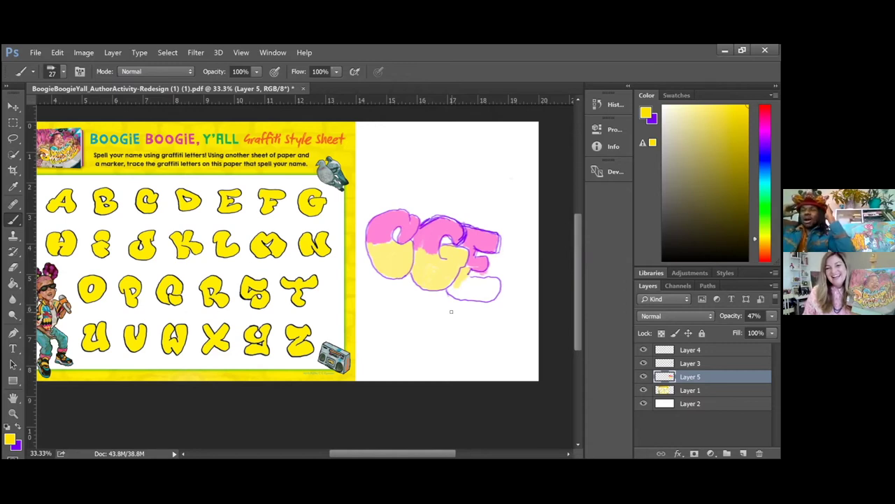
mouse_move(477, 286)
mouse_down()
mouse_move(469, 274)
mouse_move(451, 291)
mouse_move(477, 282)
mouse_move(459, 292)
mouse_up()
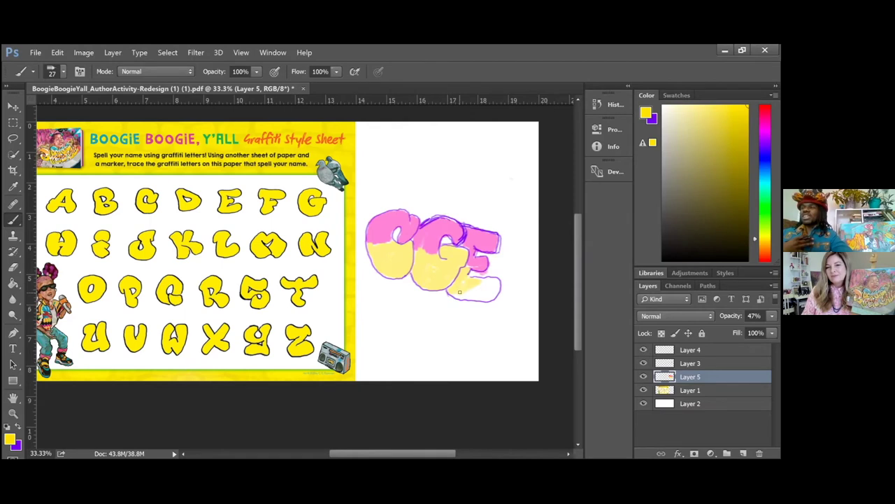
mouse_move(460, 292)
mouse_down()
mouse_move(486, 293)
mouse_move(486, 285)
mouse_move(463, 300)
mouse_move(493, 283)
mouse_move(479, 291)
mouse_up()
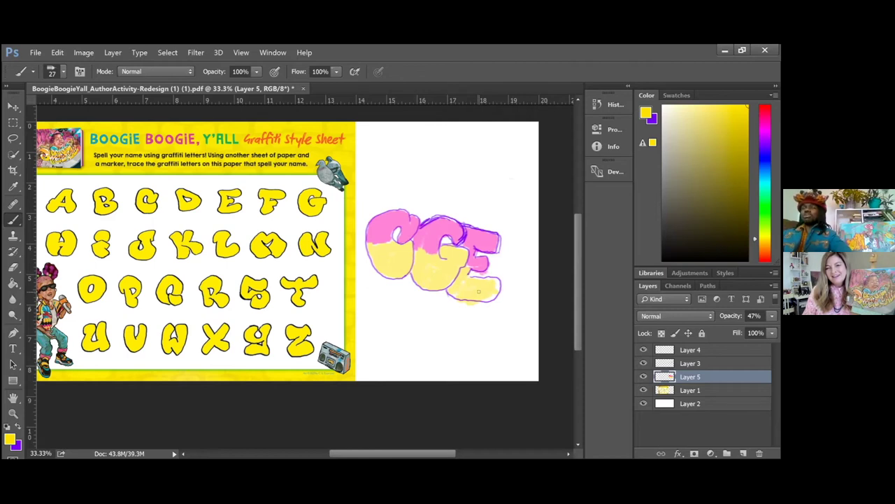
drag(479, 291, 496, 281)
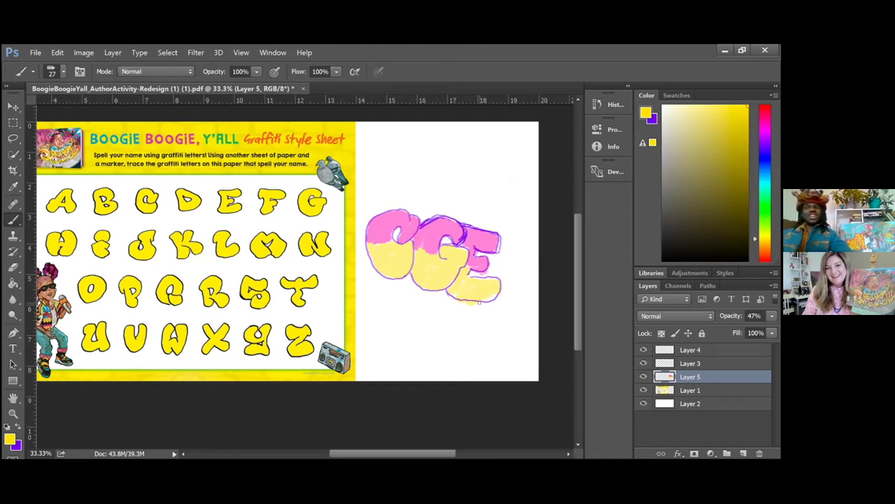
mouse_move(493, 282)
mouse_down()
mouse_move(487, 300)
mouse_move(482, 289)
mouse_move(456, 296)
mouse_move(472, 292)
mouse_move(473, 299)
mouse_up()
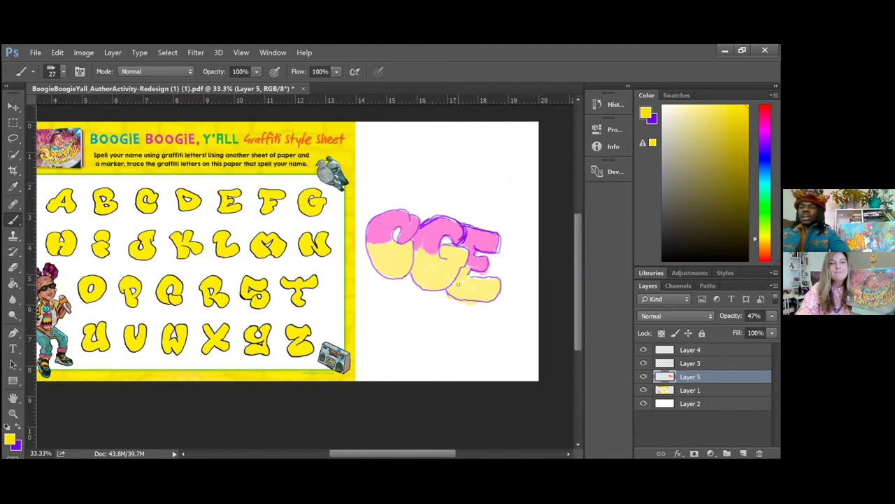
- Paint a dark purple 24004d border around the outer edges of the three letters on Layer 5
click(18, 428)
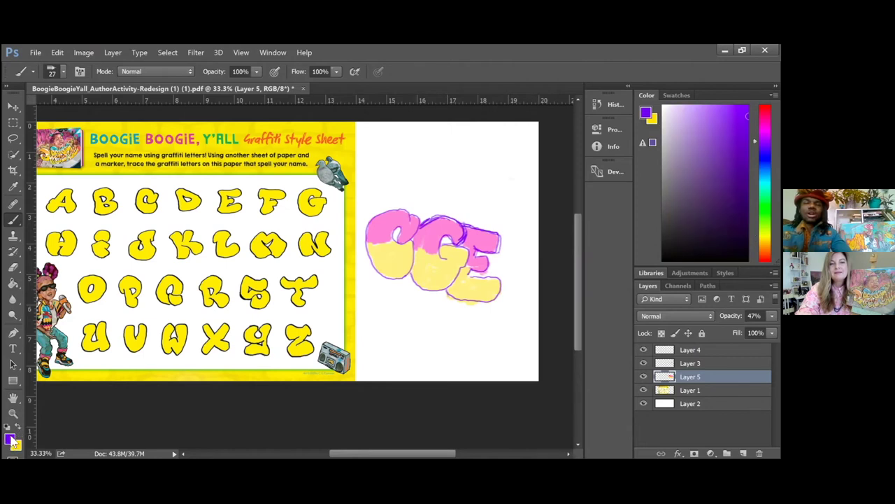
click(9, 439)
text(24004d)
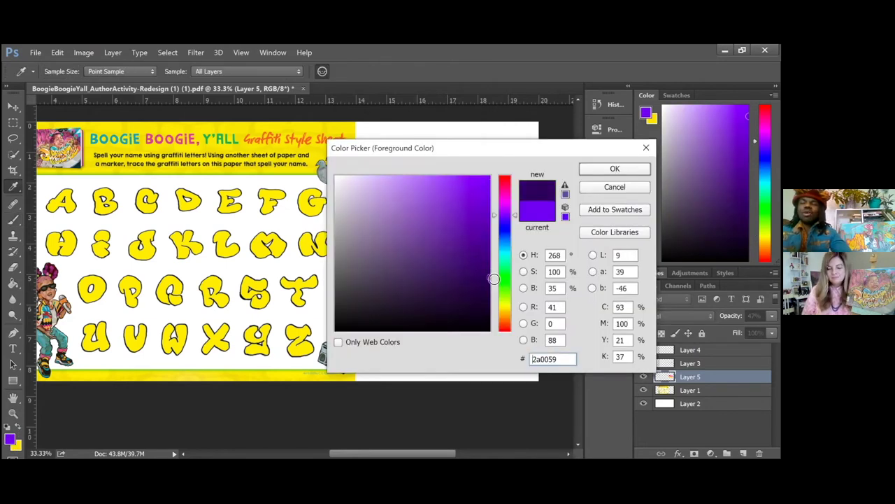
click(606, 170)
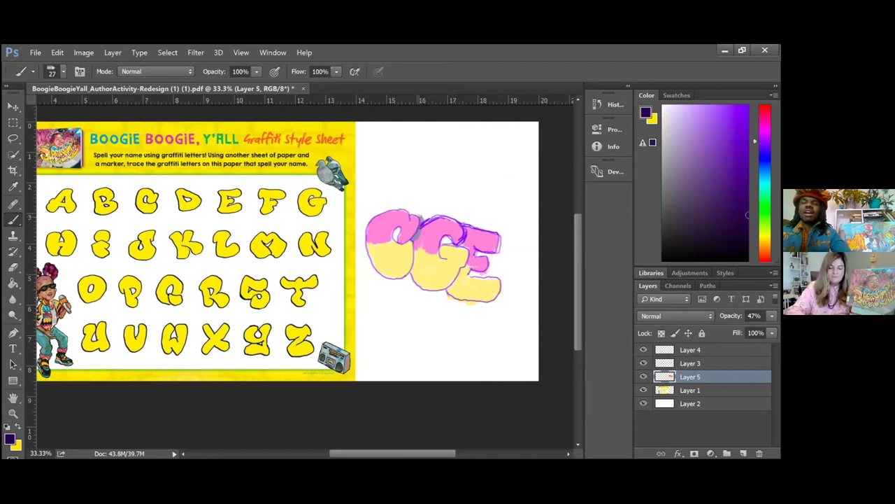
mouse_move(412, 212)
mouse_down()
mouse_move(370, 218)
mouse_move(364, 234)
mouse_move(372, 224)
mouse_move(364, 241)
mouse_move(367, 232)
mouse_move(378, 275)
mouse_move(402, 285)
mouse_move(389, 275)
mouse_move(425, 277)
mouse_move(412, 273)
mouse_move(417, 288)
mouse_move(462, 301)
mouse_move(481, 281)
mouse_move(449, 290)
mouse_move(472, 306)
mouse_move(504, 295)
mouse_up()
mouse_move(504, 287)
mouse_down()
mouse_move(502, 277)
mouse_move(471, 279)
mouse_move(470, 270)
mouse_move(492, 267)
mouse_move(491, 257)
mouse_move(476, 256)
mouse_move(508, 238)
mouse_move(483, 254)
mouse_move(501, 250)
mouse_move(493, 230)
mouse_move(425, 221)
mouse_move(460, 221)
mouse_move(434, 214)
mouse_move(396, 242)
mouse_up()
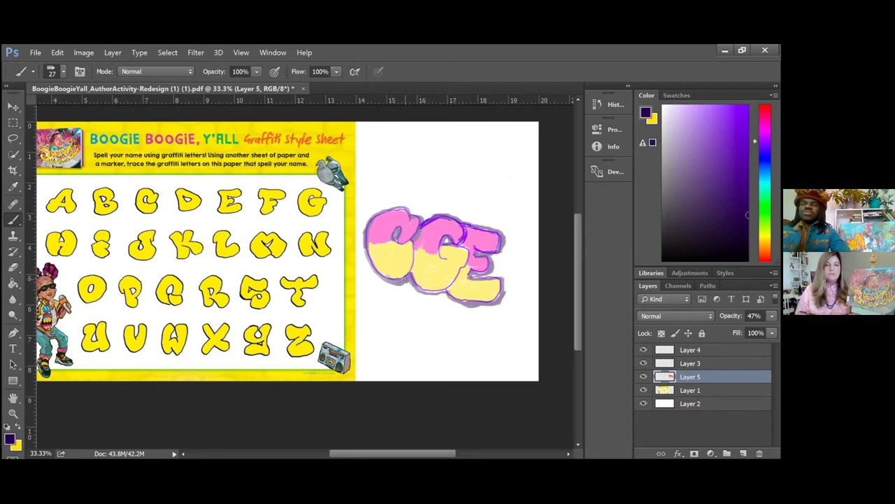
- Paint a bright green 00ff12 outer glow line along the lower and left edges of the lettering, up over the letter C
click(12, 428)
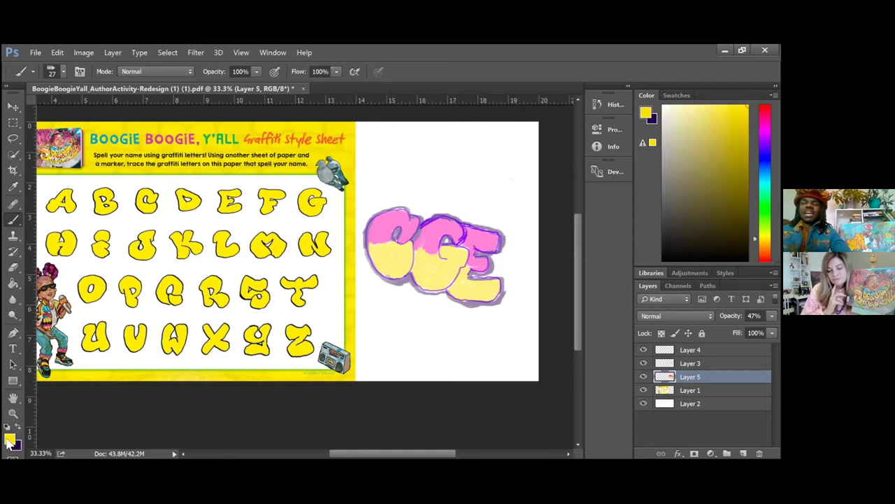
click(10, 437)
click(511, 277)
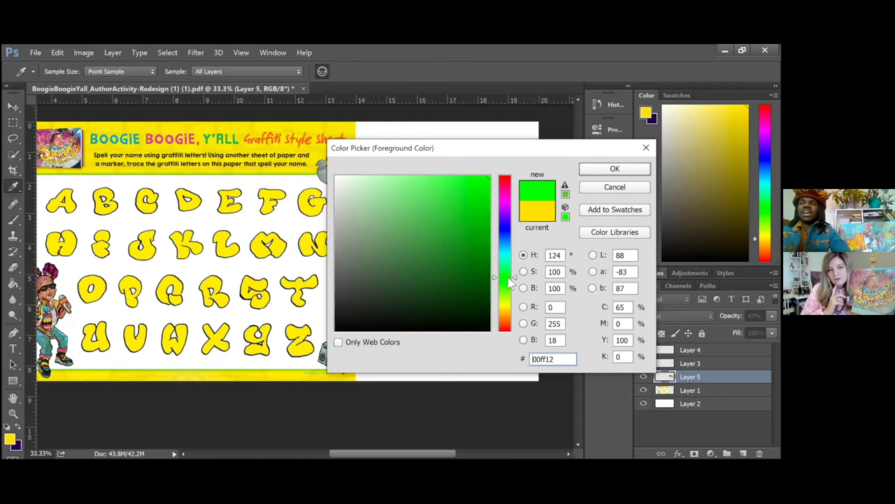
click(592, 170)
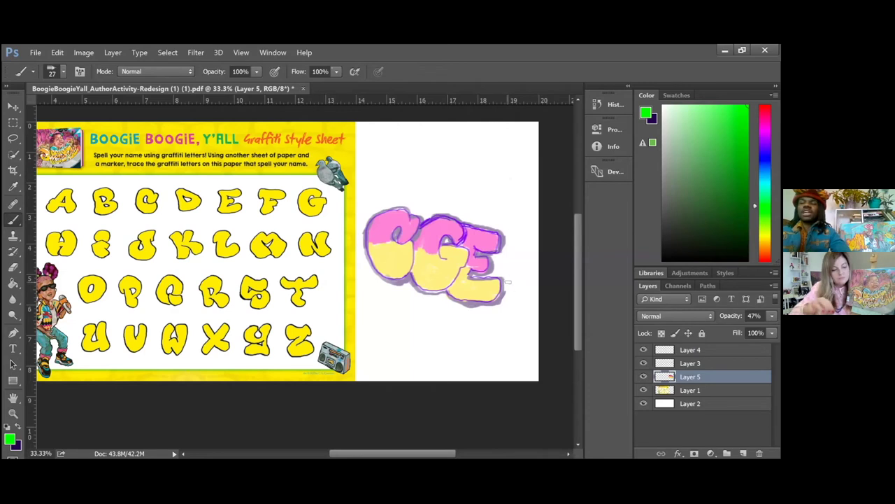
mouse_move(505, 285)
mouse_down()
mouse_move(496, 309)
mouse_move(448, 301)
mouse_up()
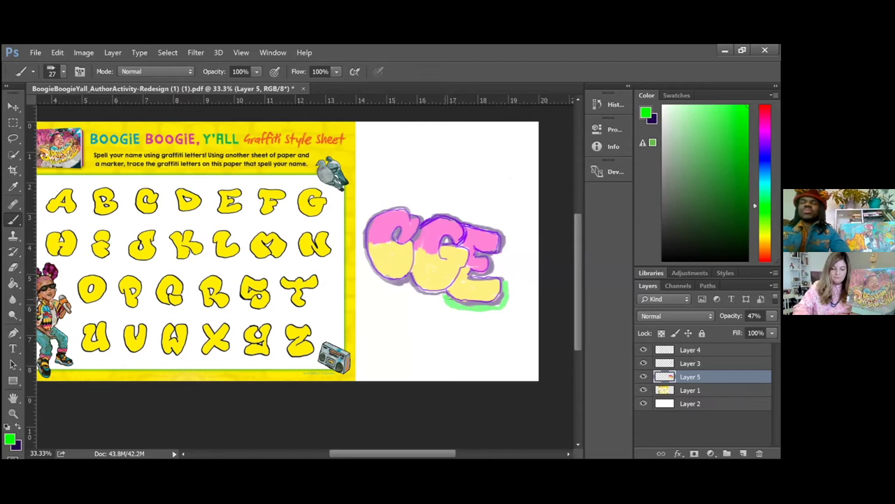
mouse_move(422, 294)
mouse_down()
mouse_move(383, 282)
mouse_move(399, 285)
mouse_move(383, 283)
mouse_move(359, 251)
mouse_move(378, 254)
mouse_move(369, 262)
mouse_move(362, 253)
mouse_move(365, 215)
mouse_move(416, 205)
mouse_up()
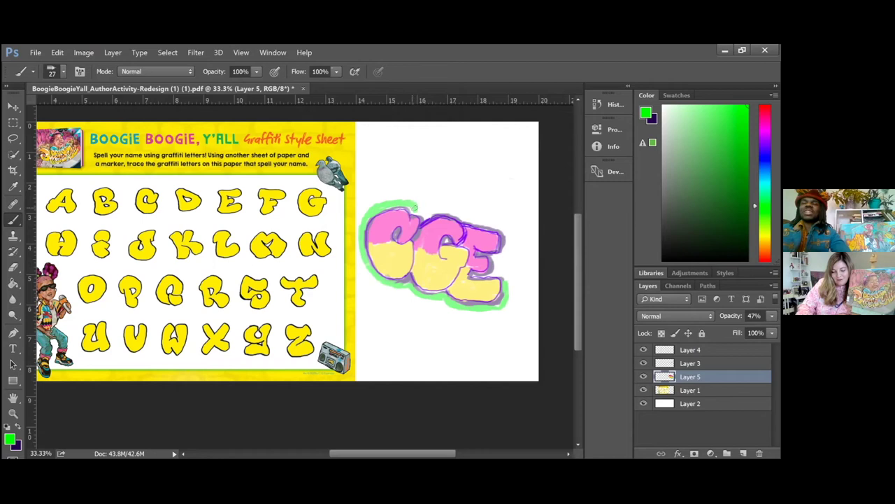
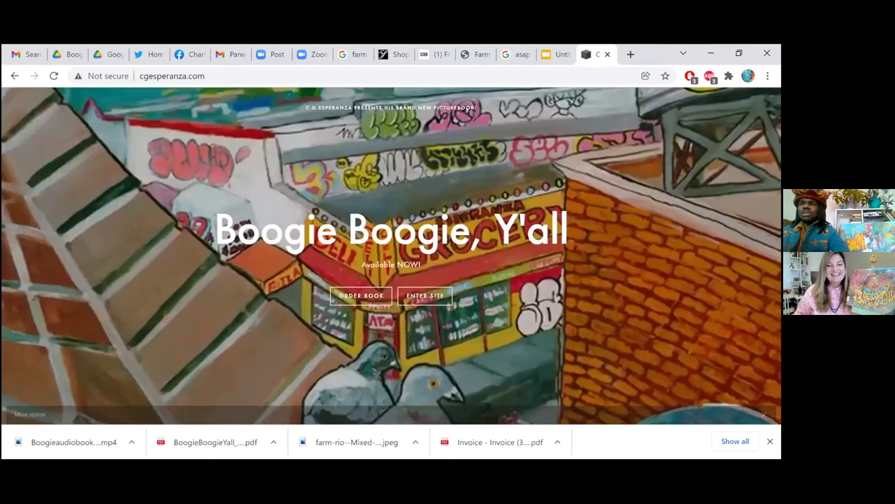
- Switch to the browser, enter the cgesperanza.com site and page through the enlarged portfolio artworks one by one
click(424, 296)
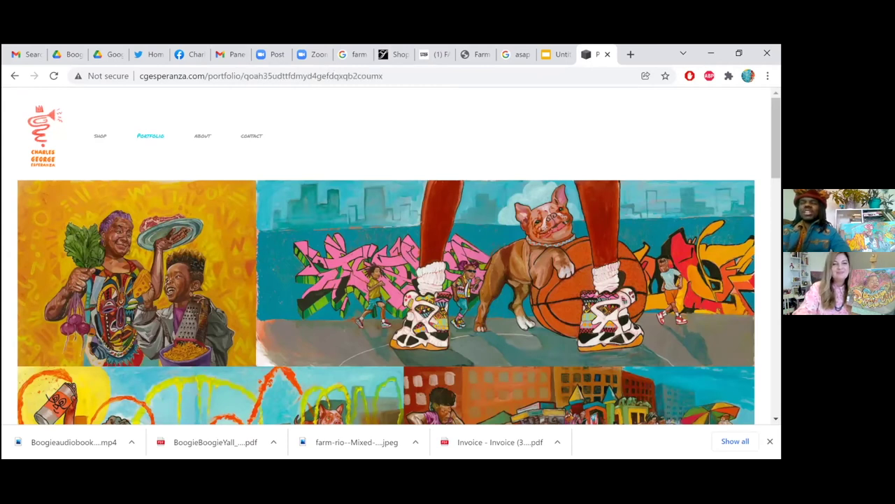
click(503, 245)
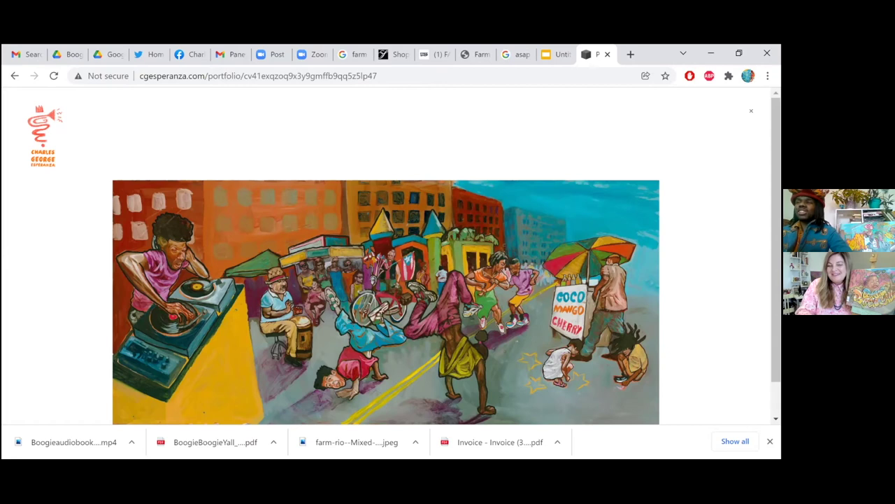
key(Right)
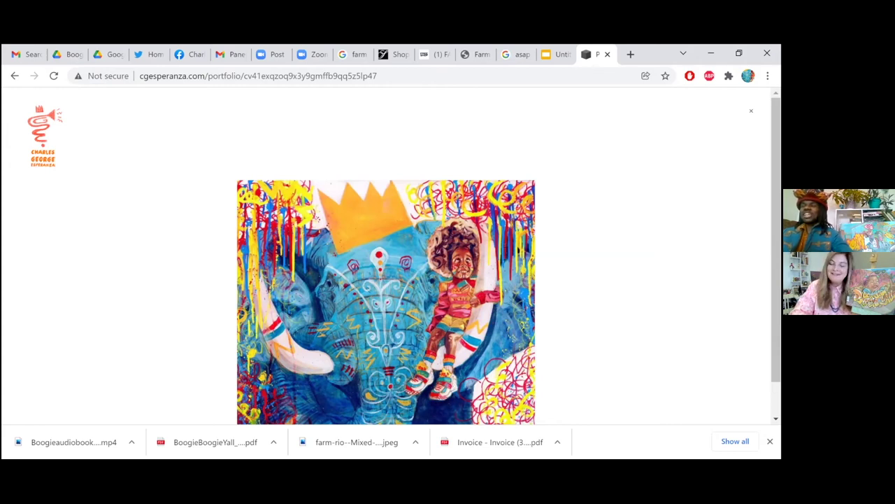
scroll(385, 294, down, 1)
scroll(385, 294, up, 1)
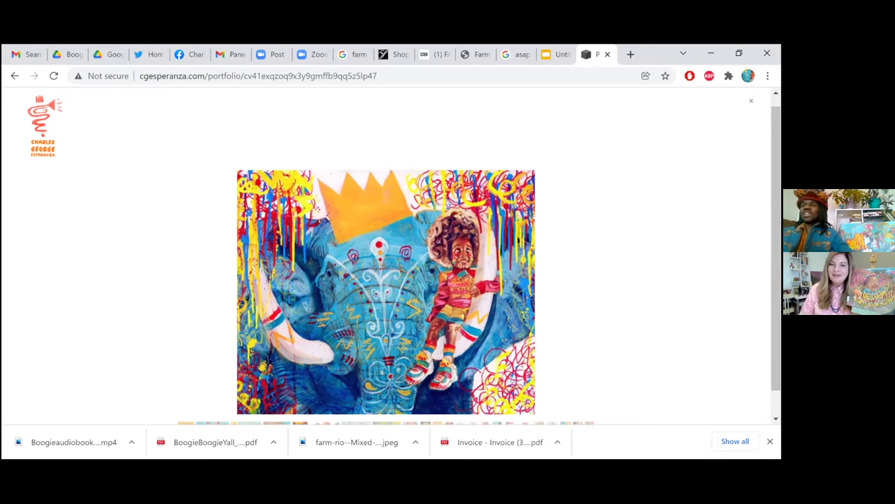
key(Right)
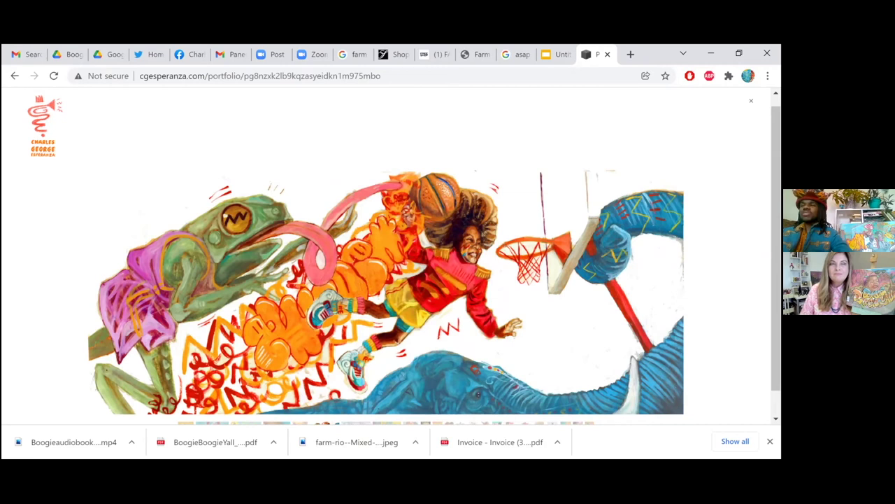
key(Right)
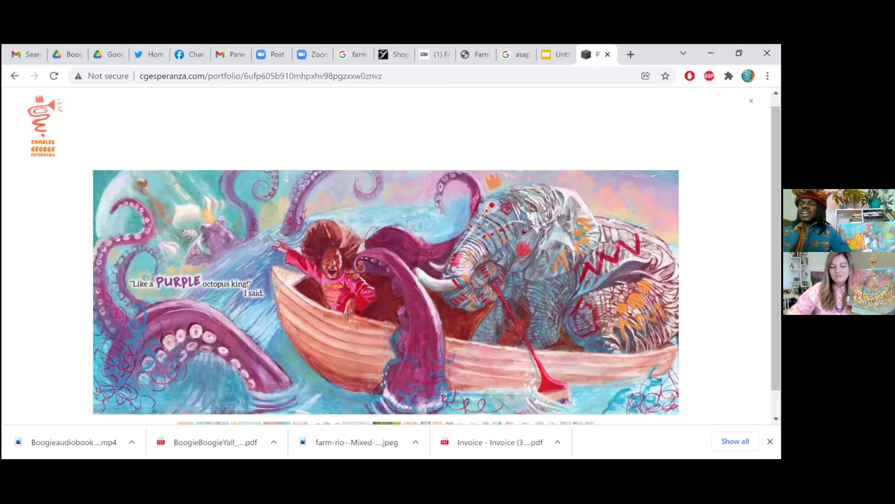
key(Right)
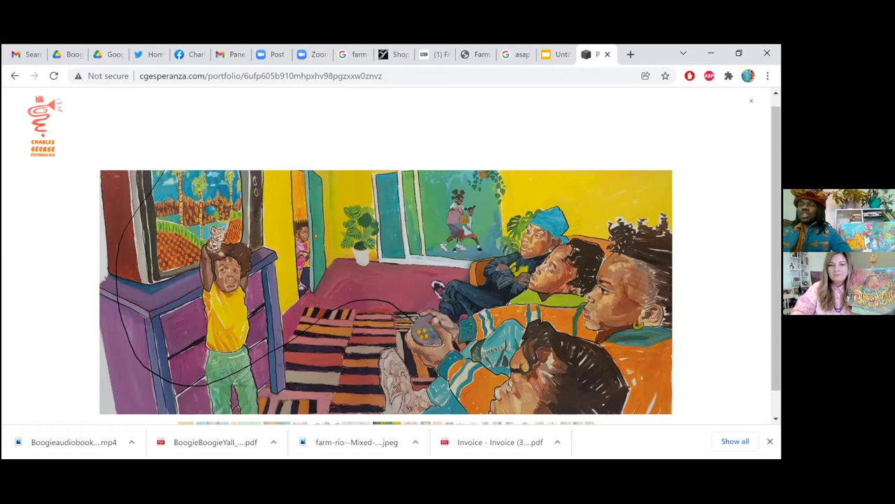
key(Right)
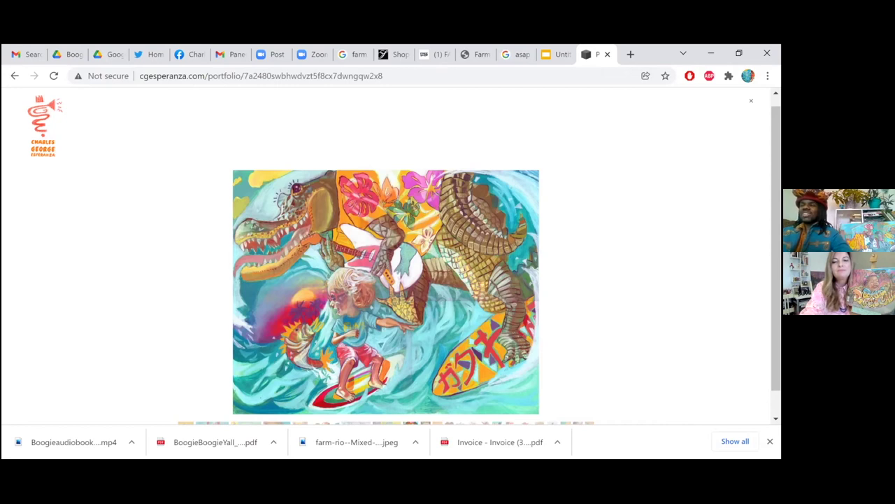
key(Right)
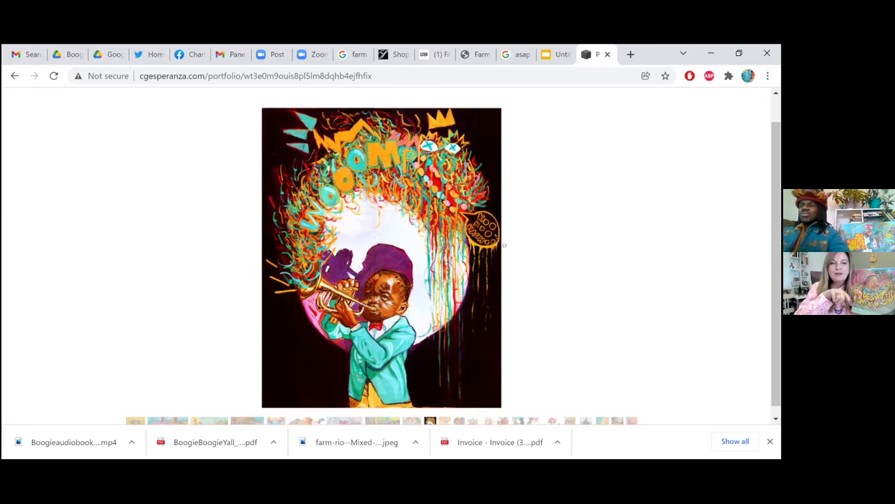
- Page forward through the enlarged portfolio artworks from the trumpet player through the frog, tiger, elephant and sneaker-wearing cat pieces to the gymnasts
key(Right)
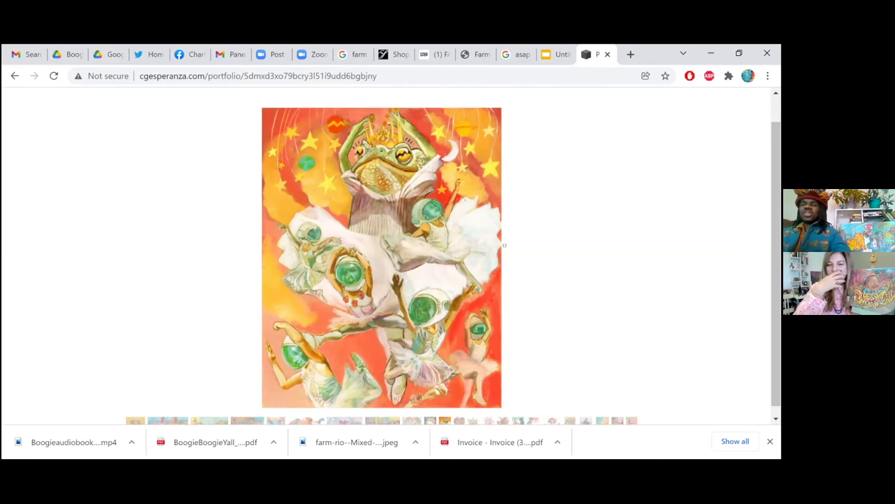
scroll(504, 245, down, 1)
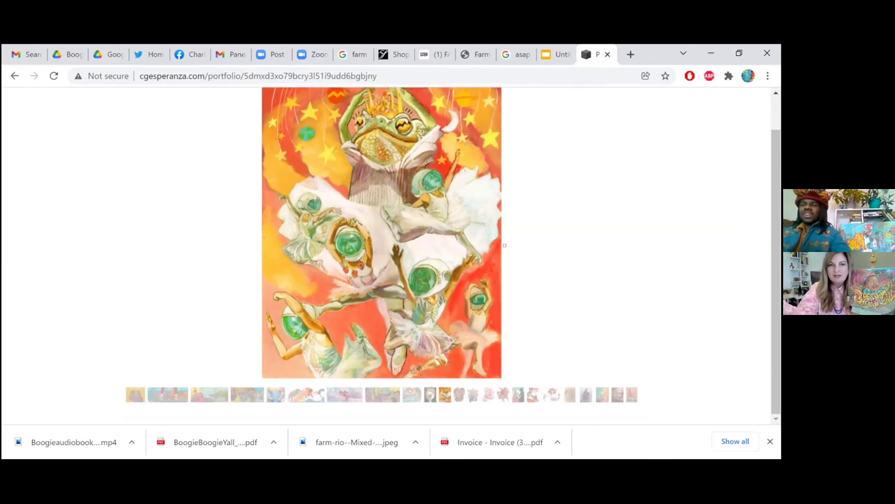
key(Right)
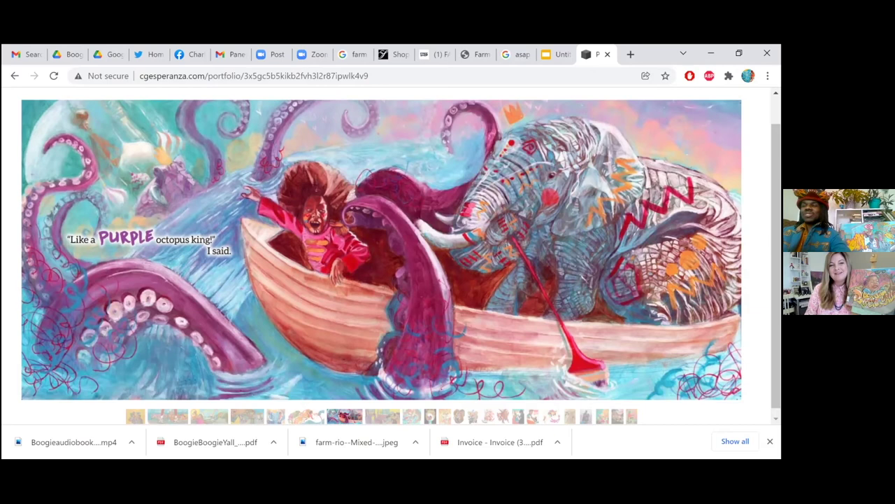
click(504, 245)
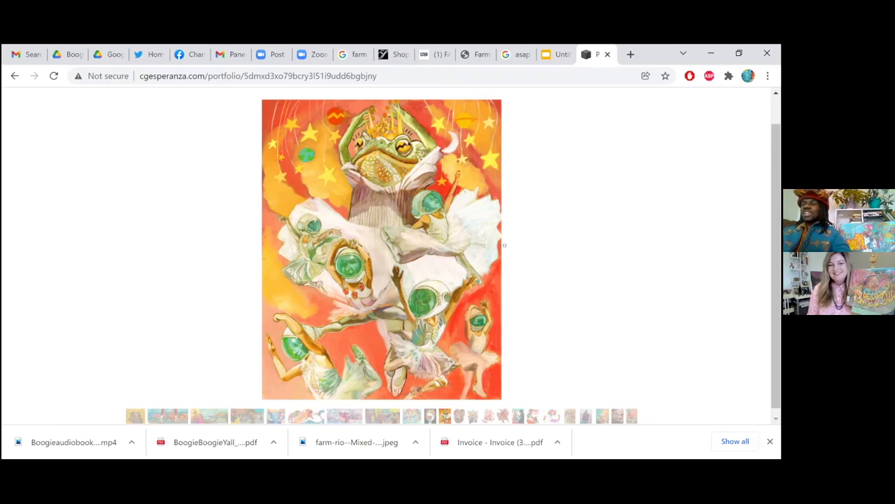
key(Right)
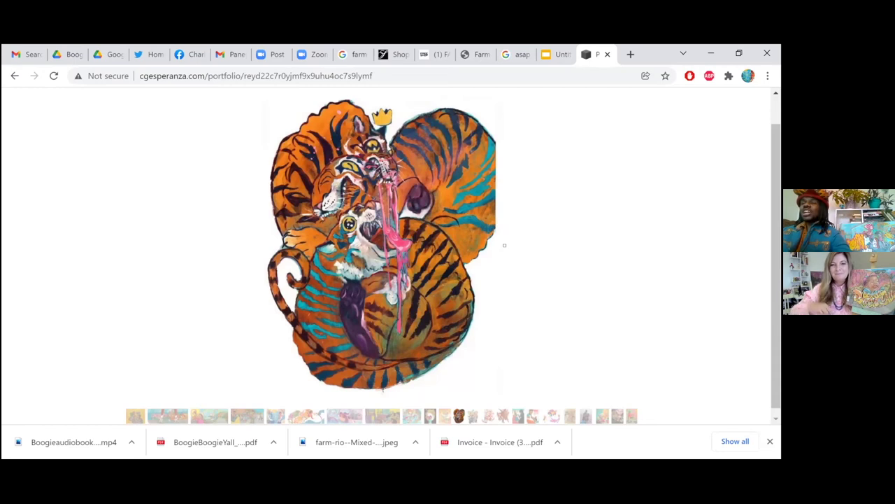
key(Right)
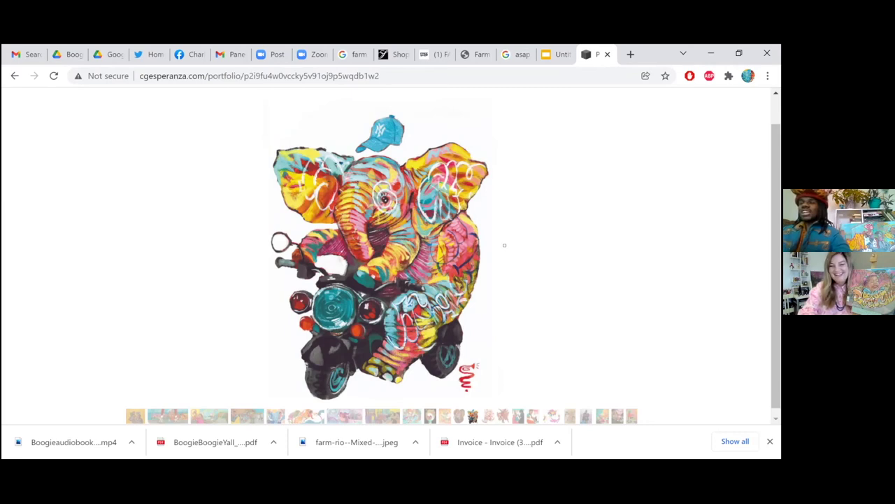
key(Right)
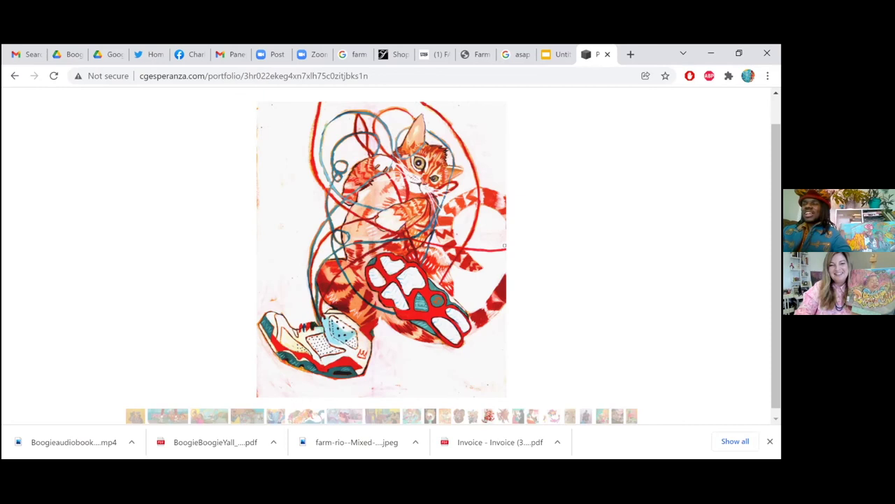
click(504, 245)
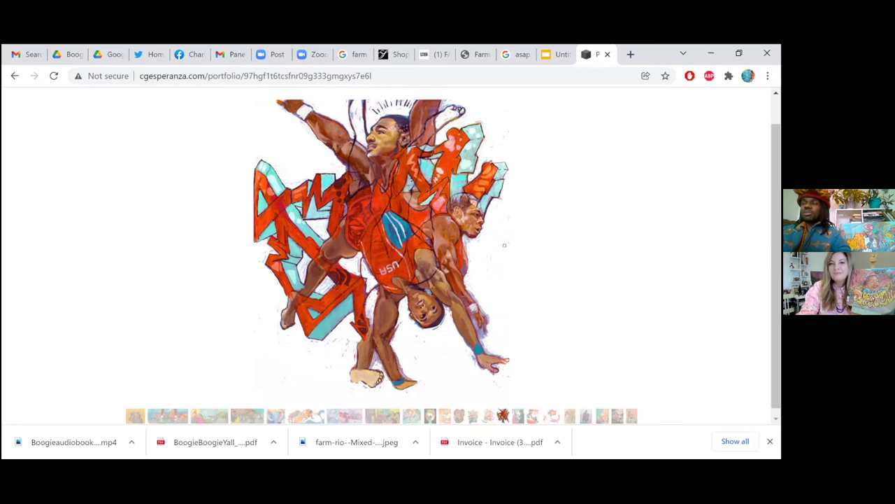
- View the crowned king, Bronx Independent Bookstore Day and jump-rope artworks, going back over them once, and continue to the grocery street scene
key(Right)
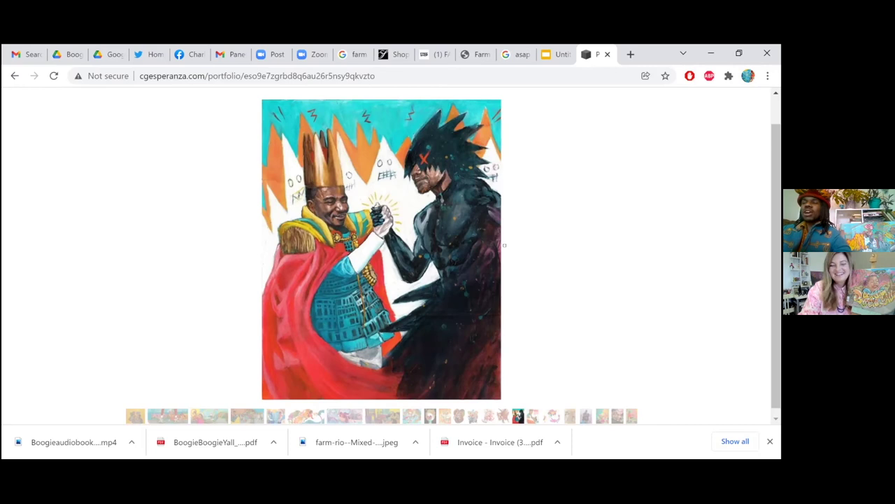
click(504, 244)
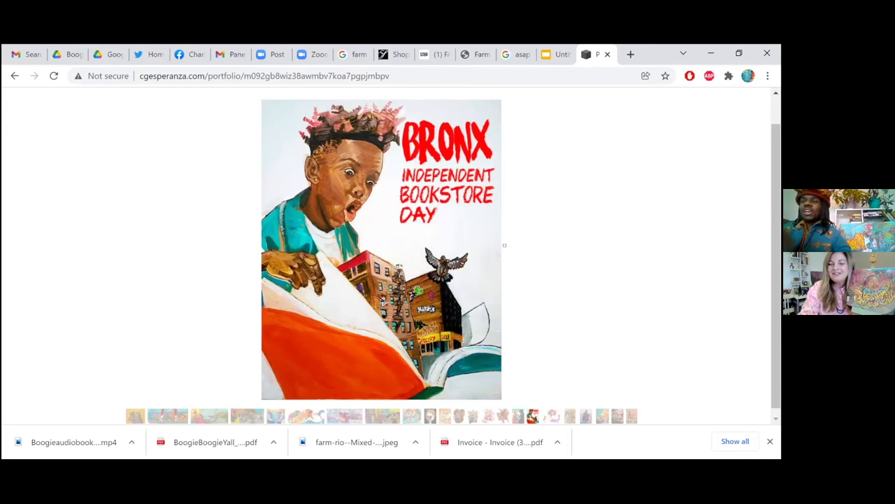
click(504, 245)
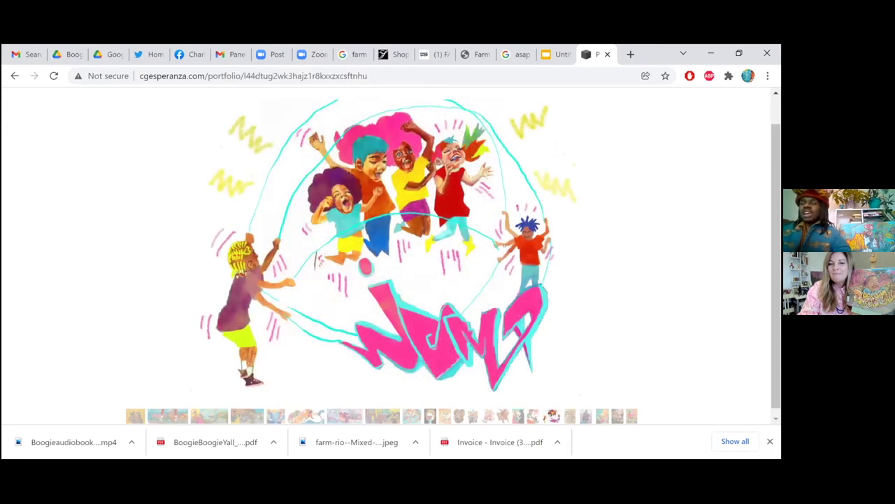
click(504, 245)
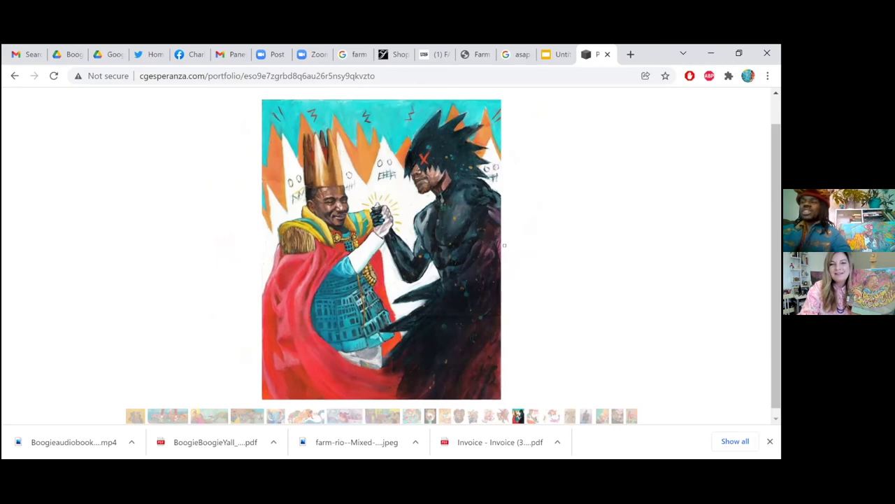
key(Right)
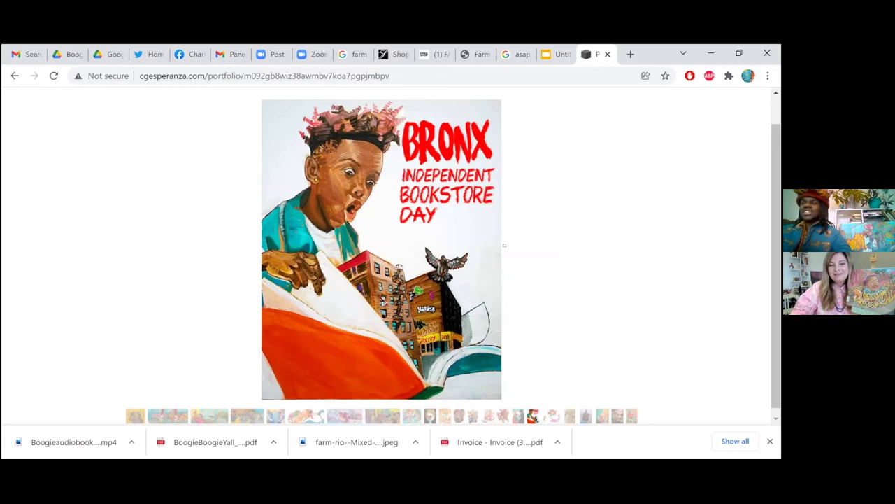
click(504, 245)
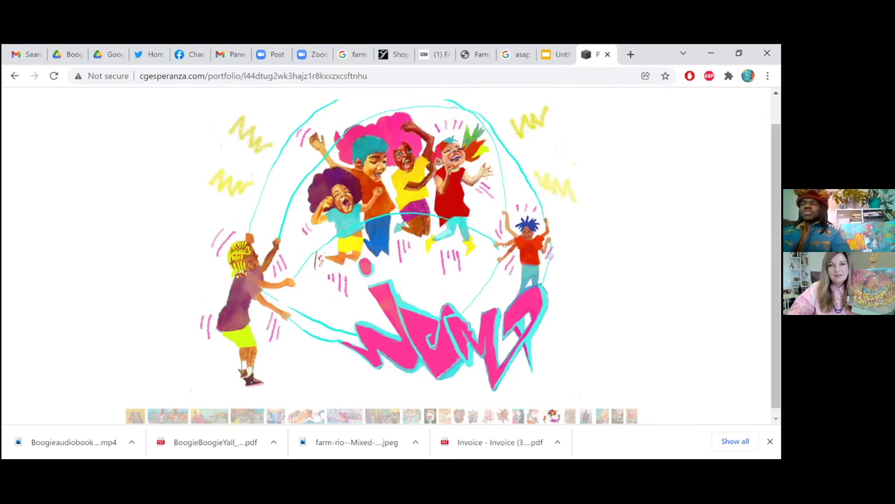
click(504, 245)
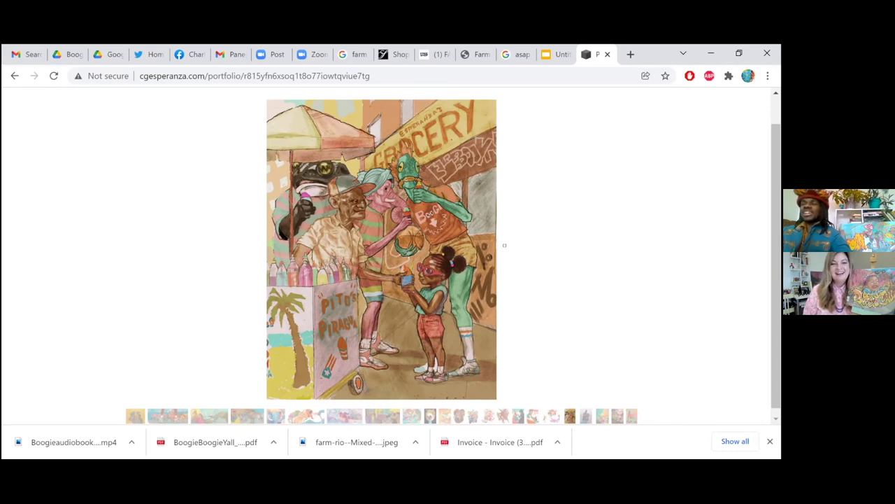
- View the self-portrait, cherry blossoms and chalk street paintings, revisit the last two, and continue around to the first portfolio artwork
key(Right)
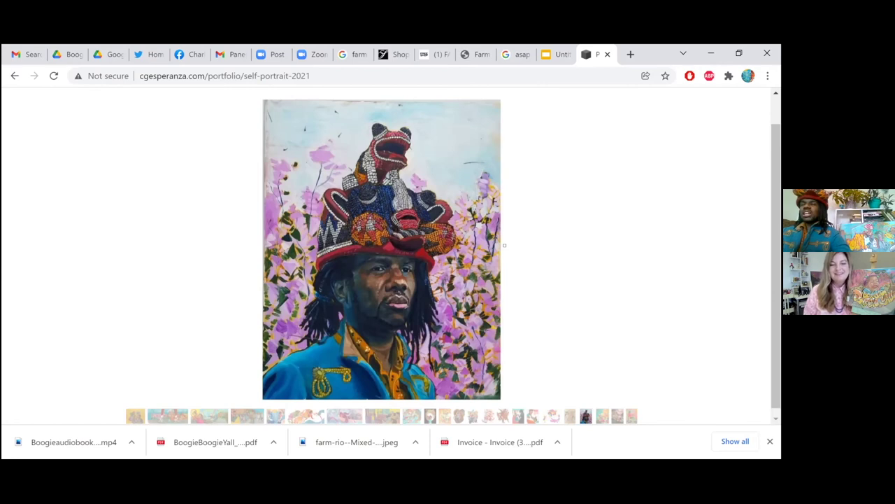
click(504, 245)
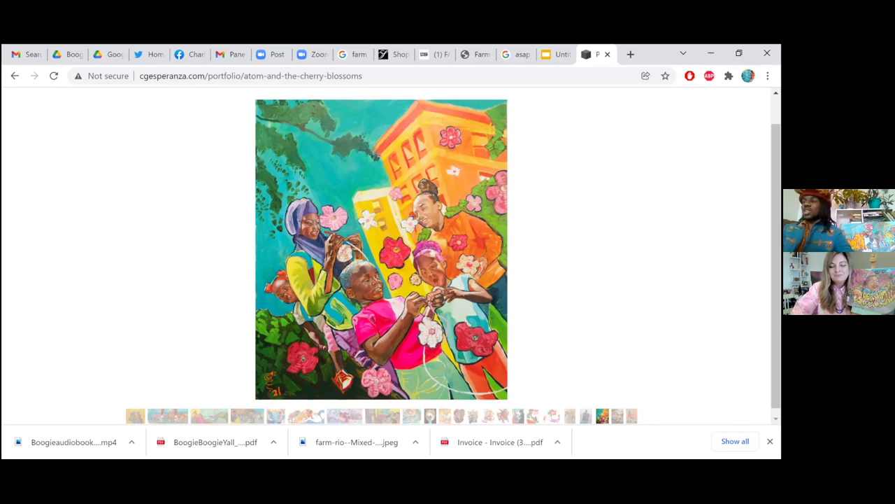
key(Right)
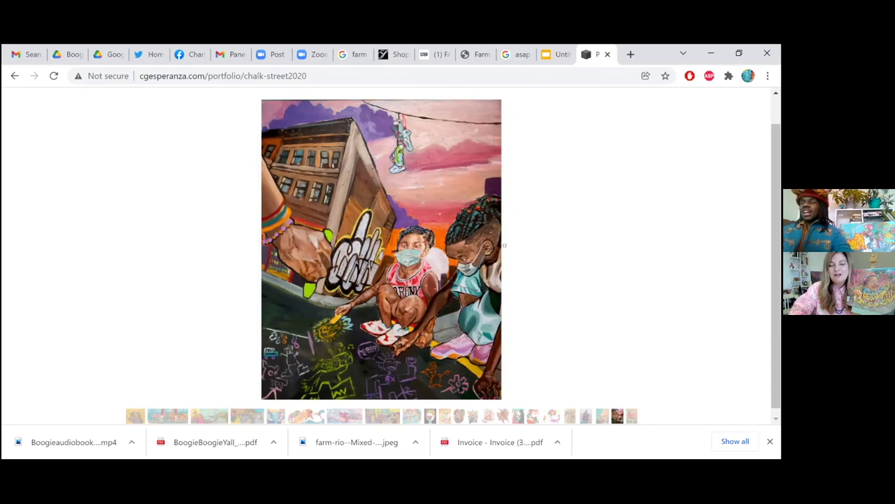
key(Right)
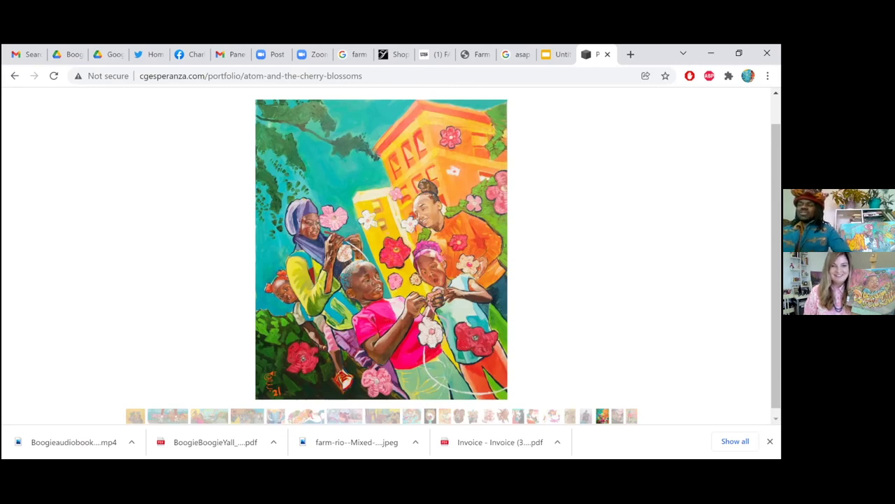
click(504, 244)
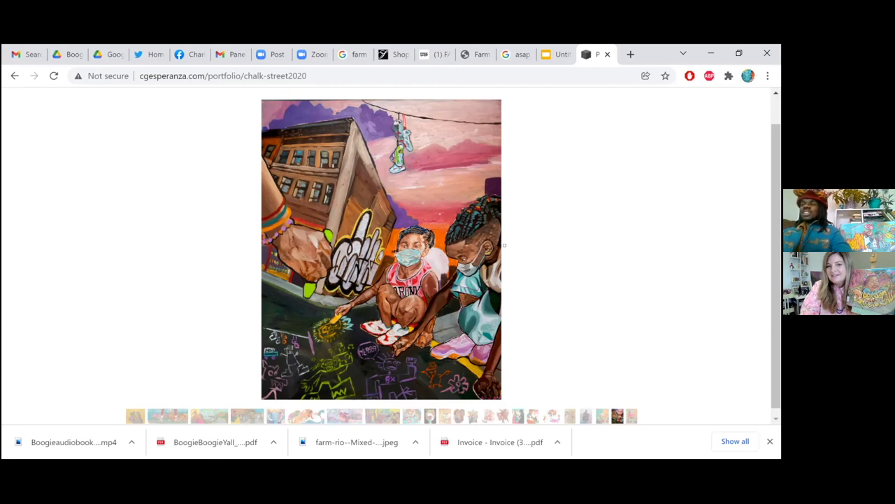
click(505, 245)
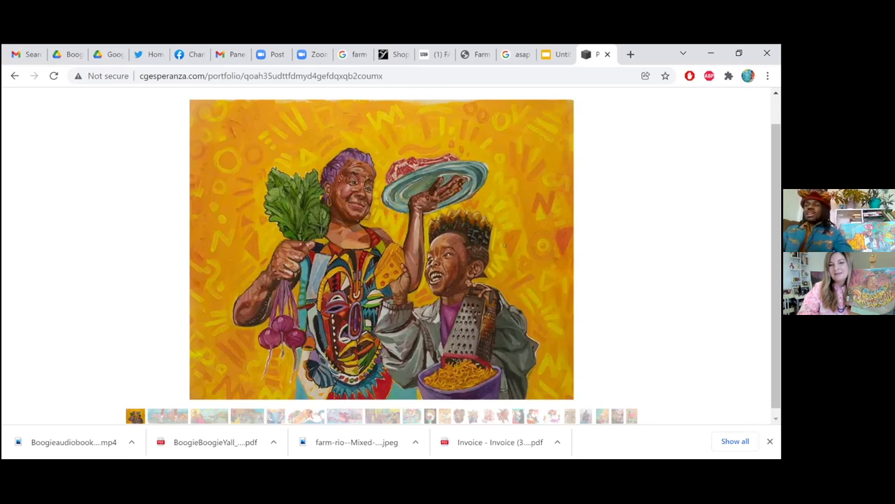
- Page through the wide street murals from the basketball dog to the block party scene, and on past the crowned blue elephant
click(503, 245)
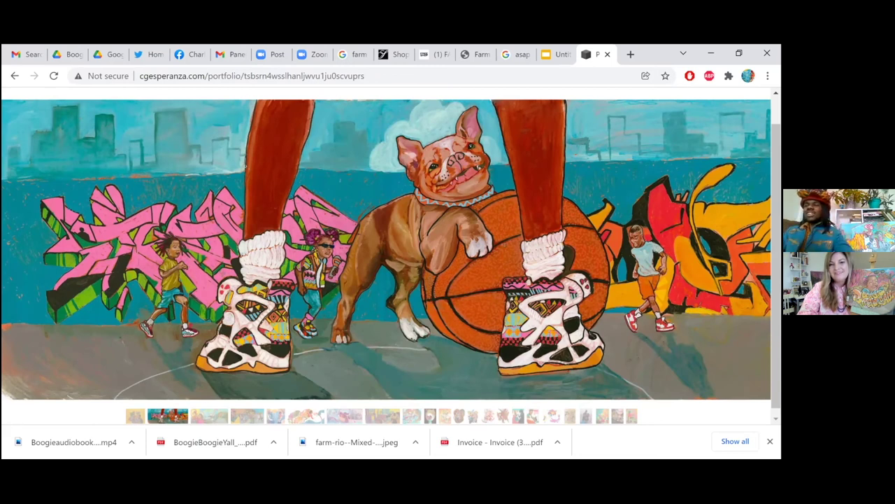
key(Right)
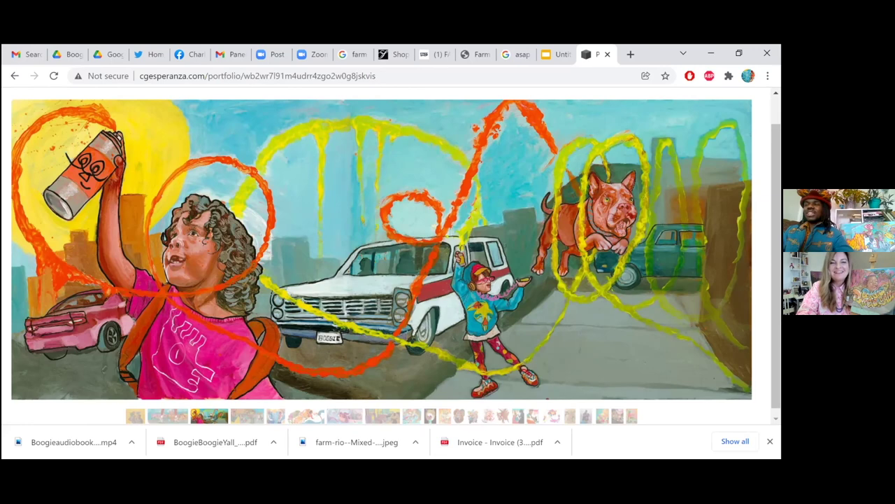
key(Right)
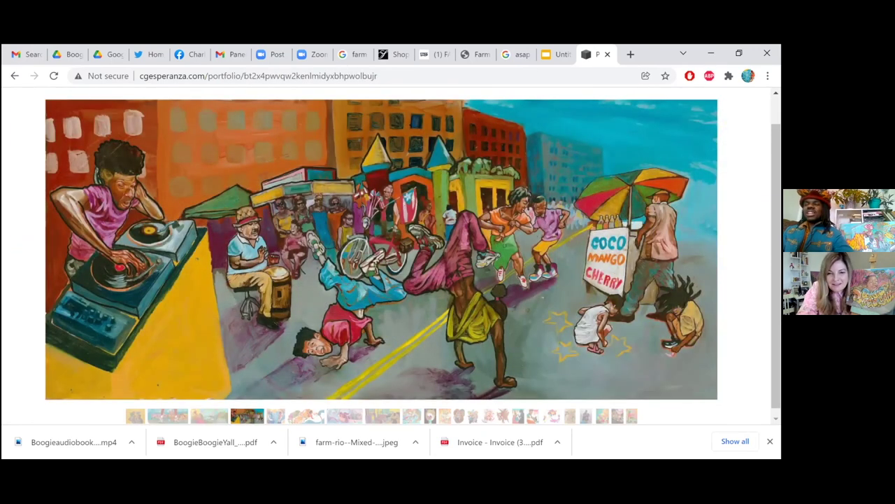
scroll(381, 238, down, 1)
scroll(381, 255, up, 2)
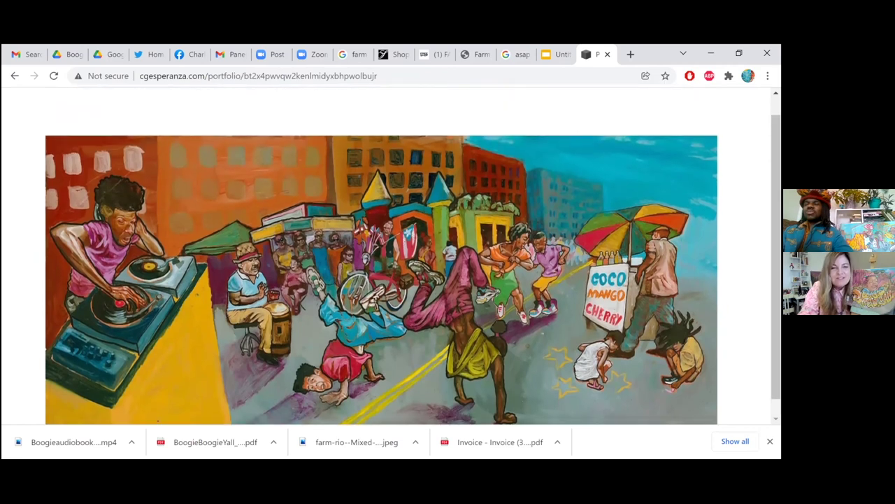
scroll(381, 264, down, 3)
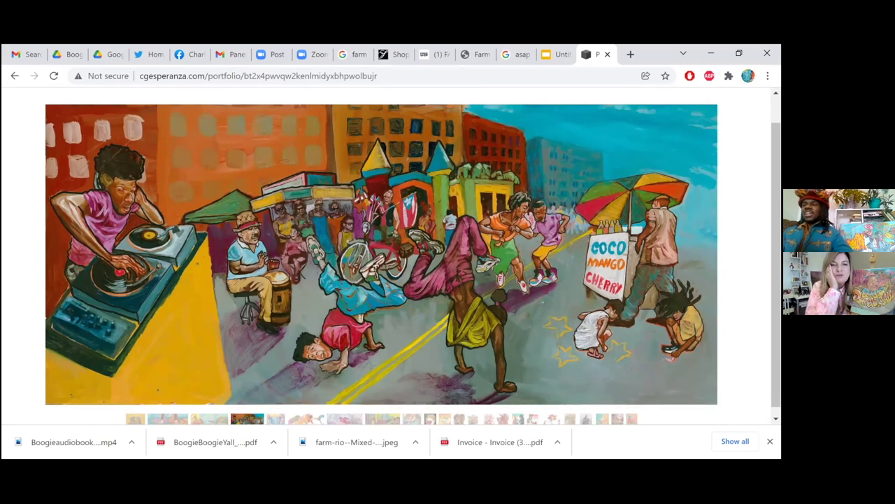
key(Right)
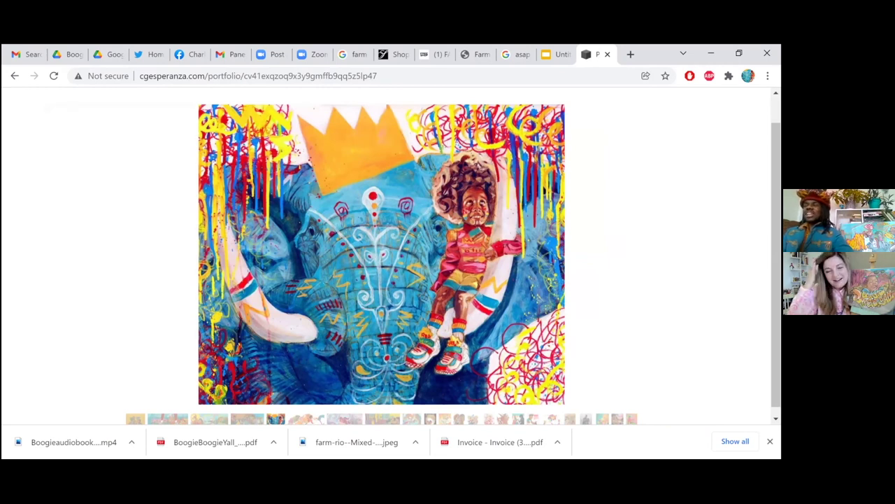
key(Right)
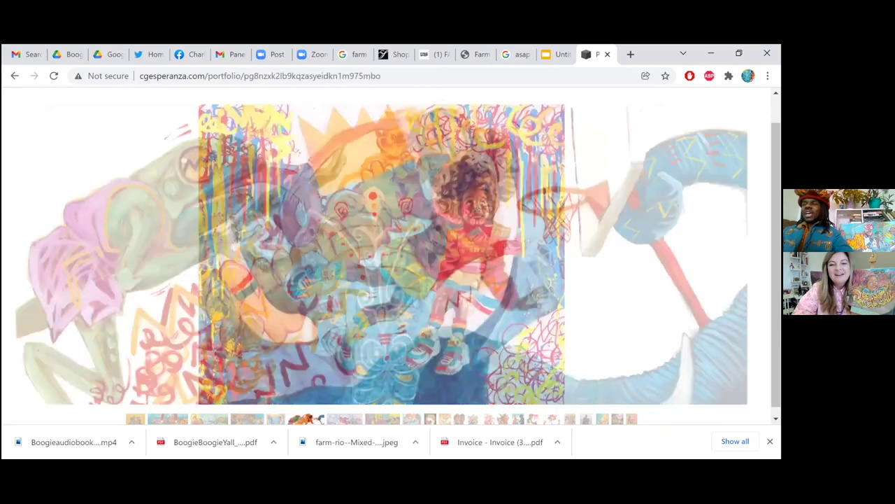
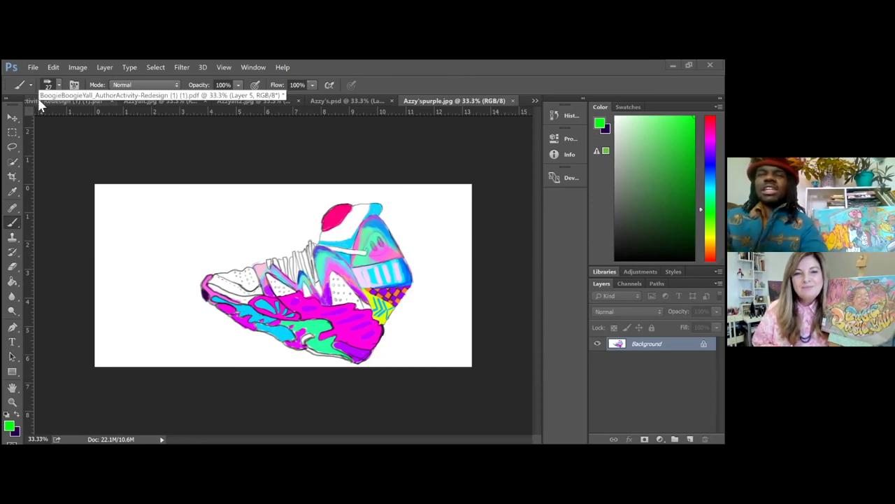
- Show the graffiti style sheet document, and compare the sneaker colorways by alternating between Azzyalt.jpg and Azzy's.psd
click(99, 100)
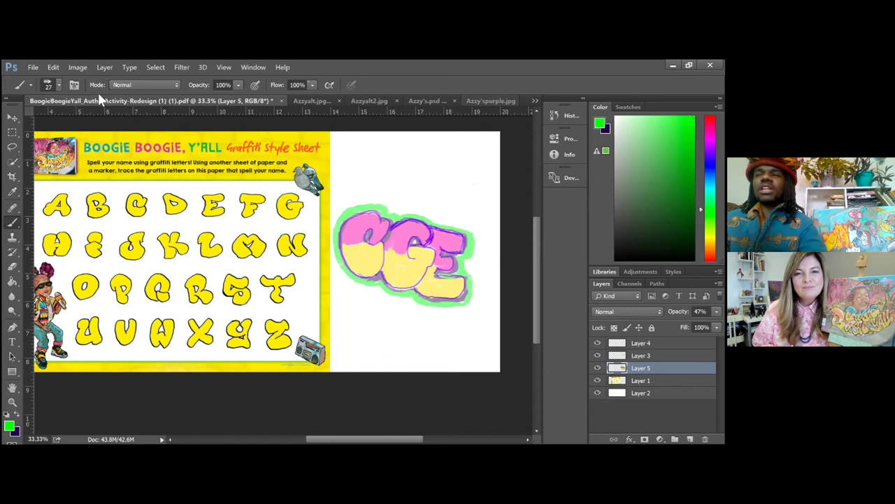
click(308, 99)
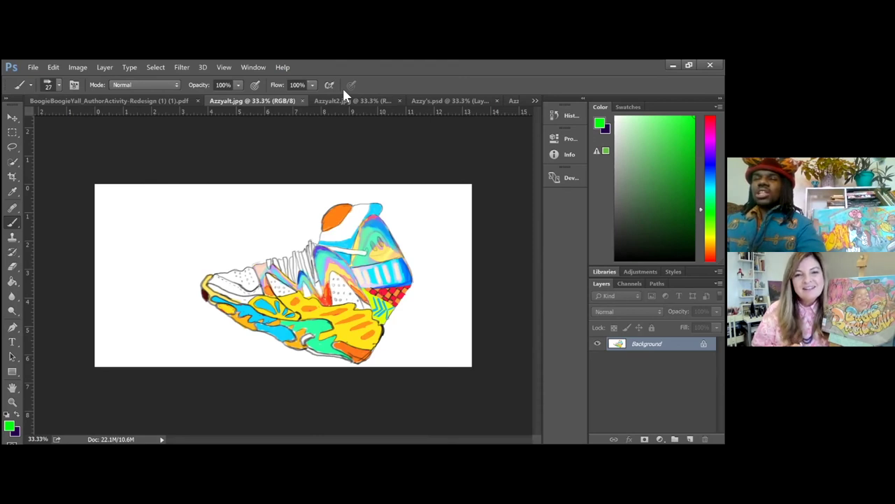
click(431, 102)
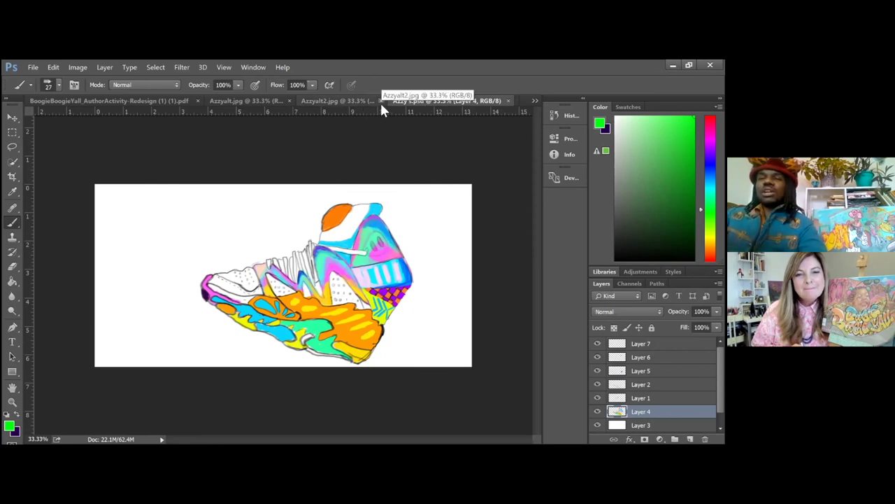
click(259, 100)
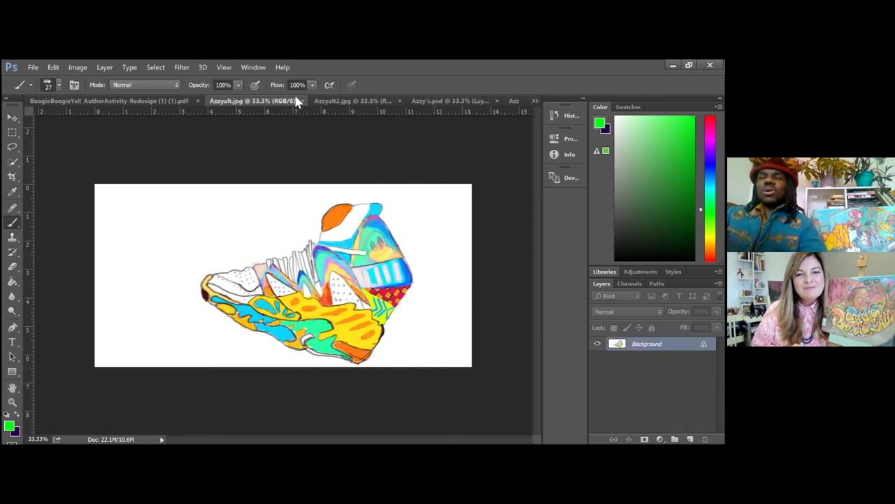
click(431, 101)
click(241, 101)
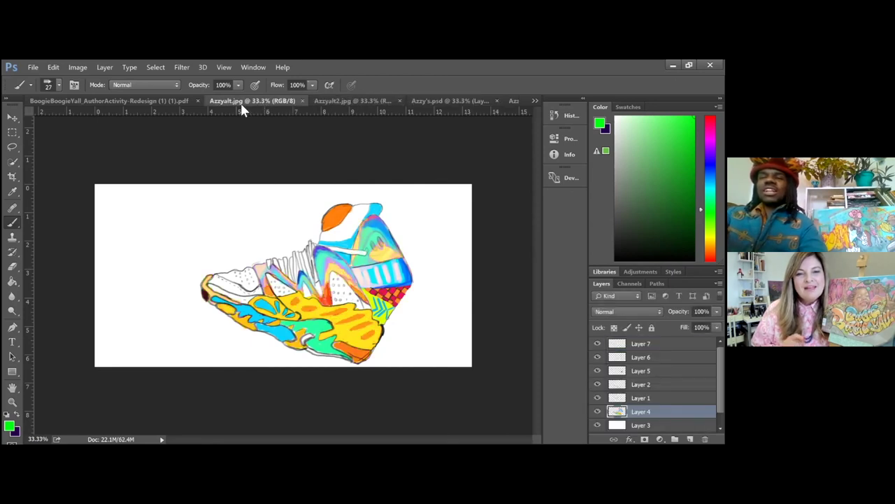
click(439, 101)
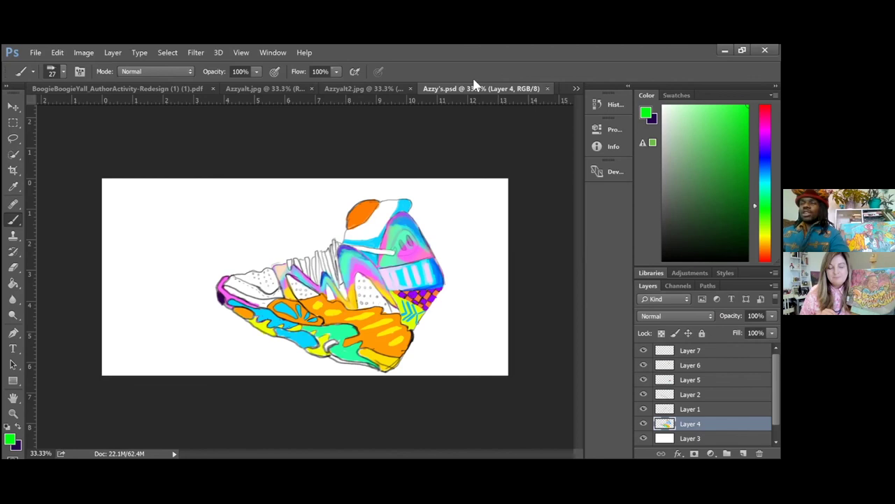
- Compare the sneaker colorways, alternating between Azzyalt2.jpg and Azzy's.psd, revisiting Azzyalt.jpg, and ending on Azzy'spurple.jpg
click(361, 86)
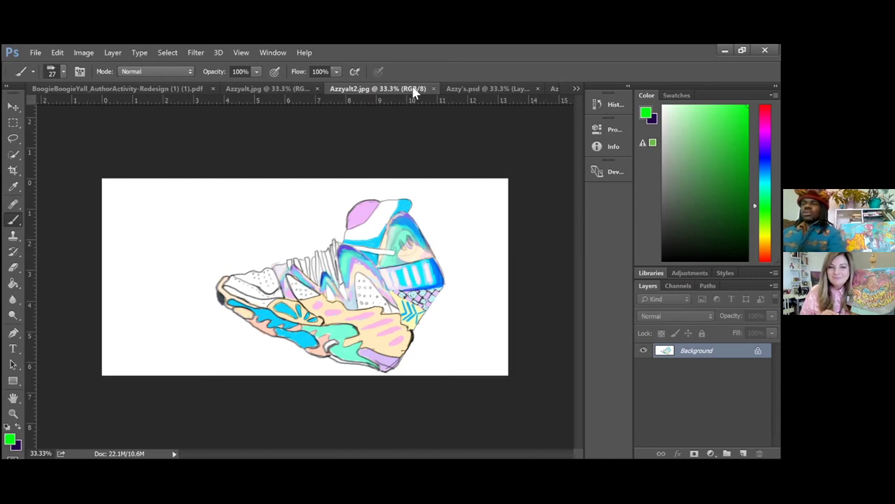
click(458, 88)
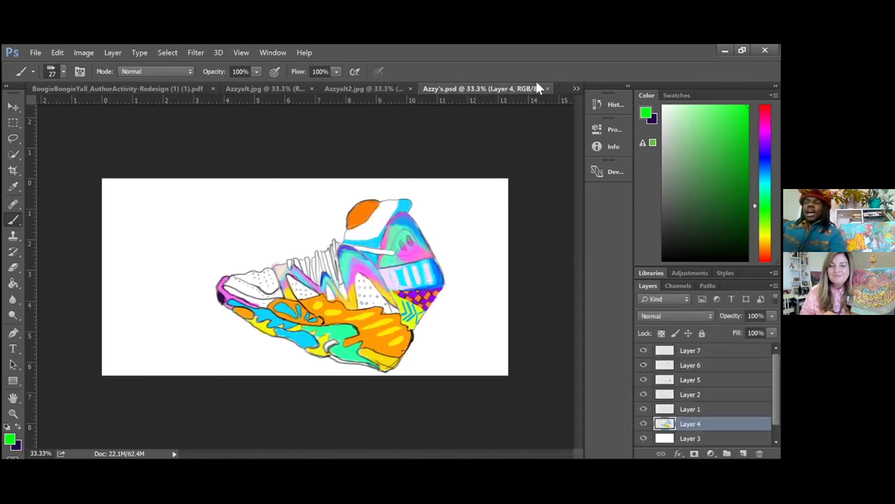
click(261, 88)
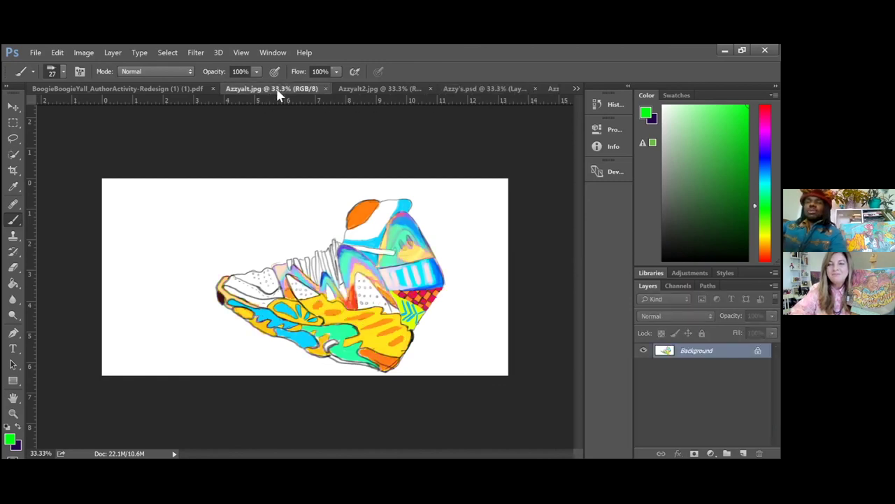
click(354, 89)
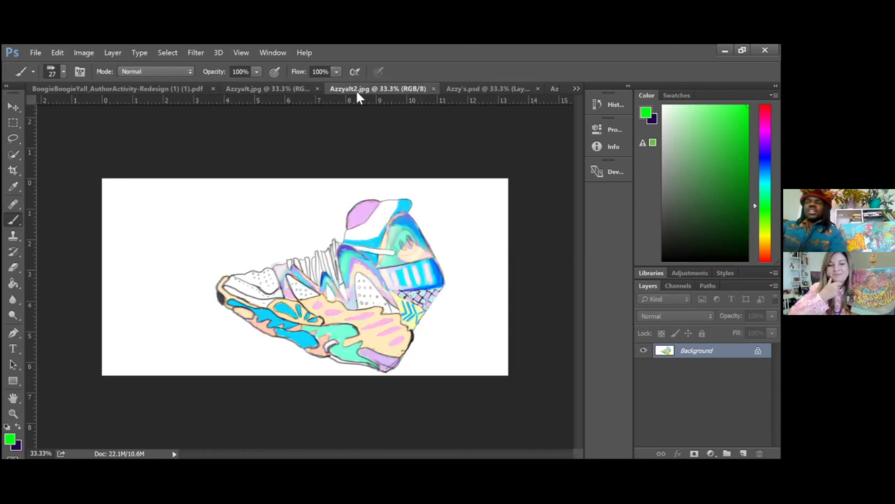
click(464, 88)
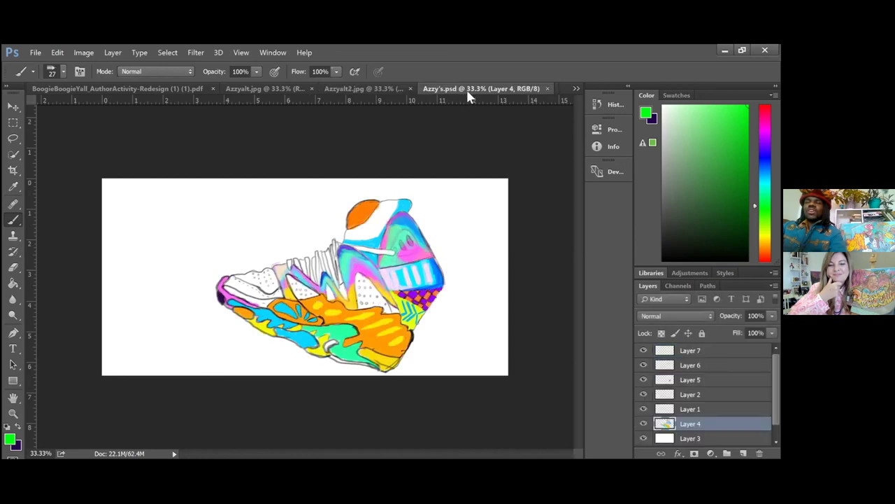
click(575, 89)
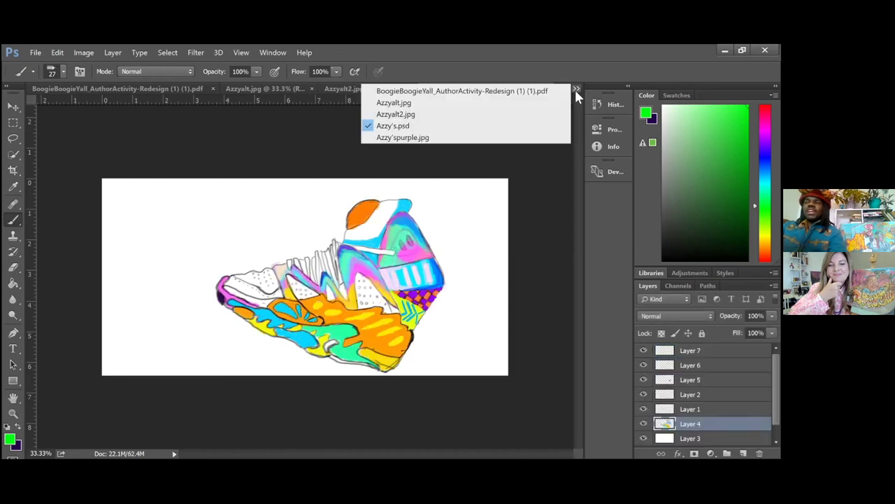
click(420, 138)
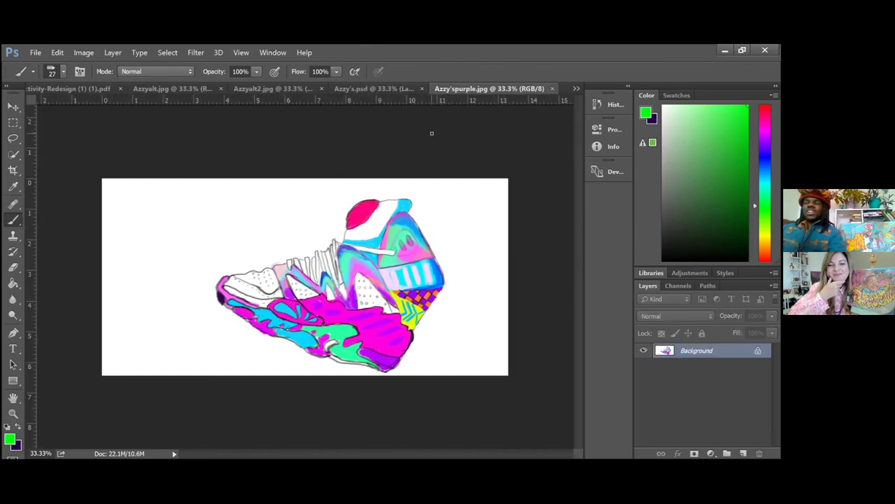
- Show the sneaker colorways in order: Azzyalt.jpg, Azzyalt2.jpg, Azzy's.psd, and back to Azzy'spurple.jpg
click(575, 91)
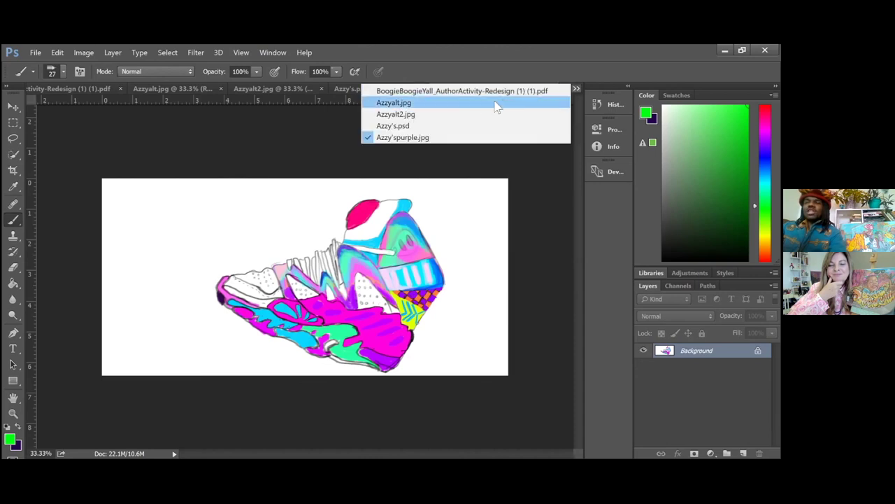
click(445, 103)
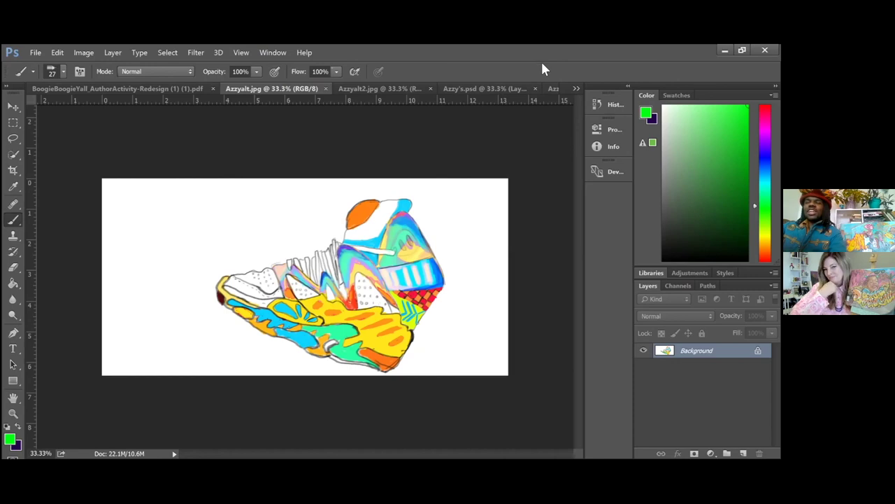
click(576, 91)
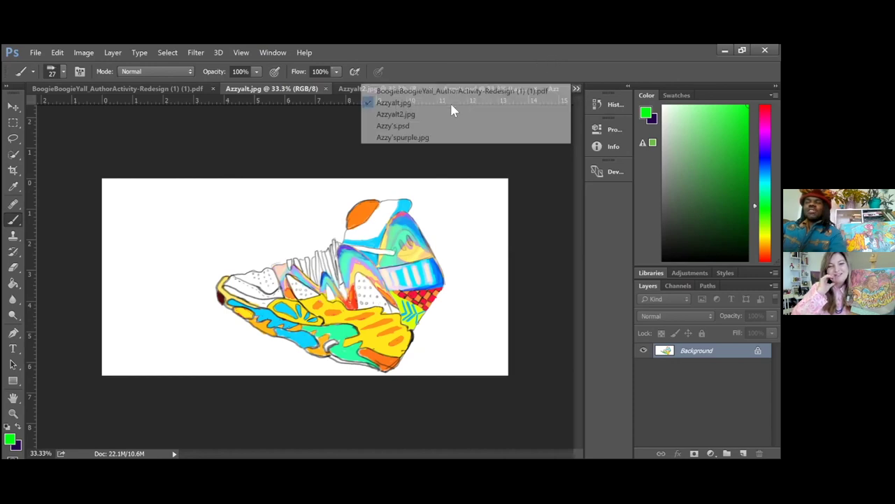
click(433, 116)
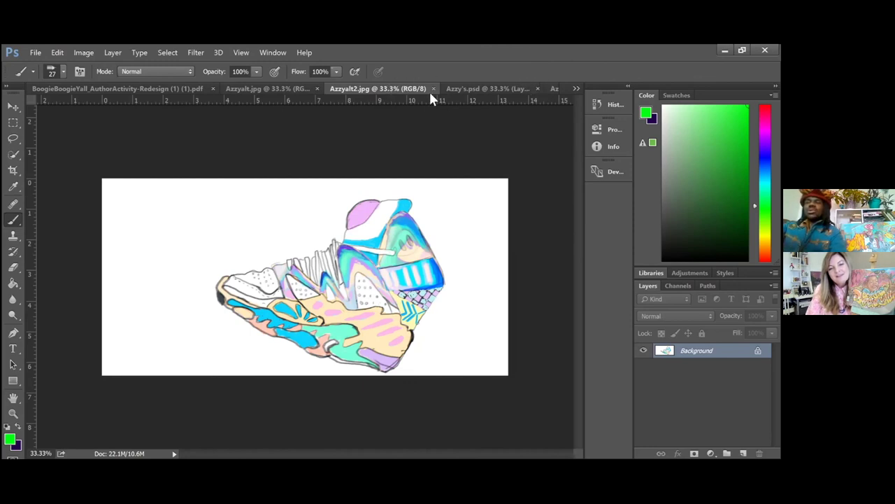
click(575, 88)
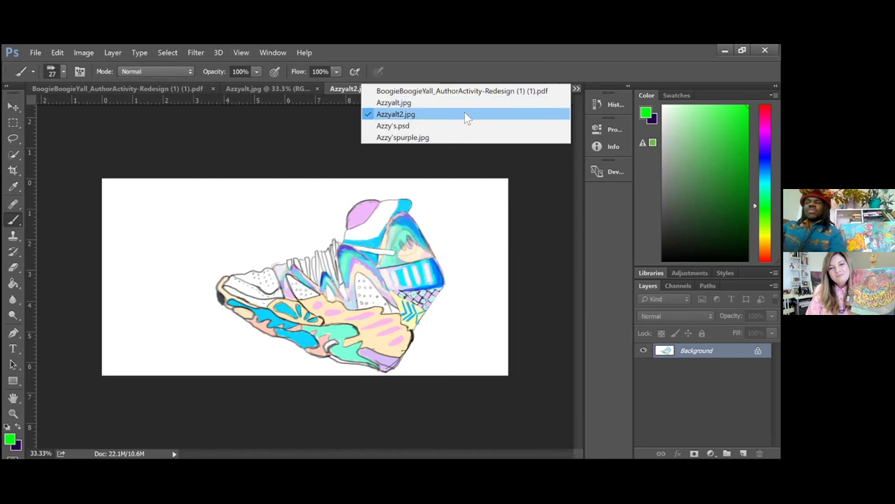
click(433, 127)
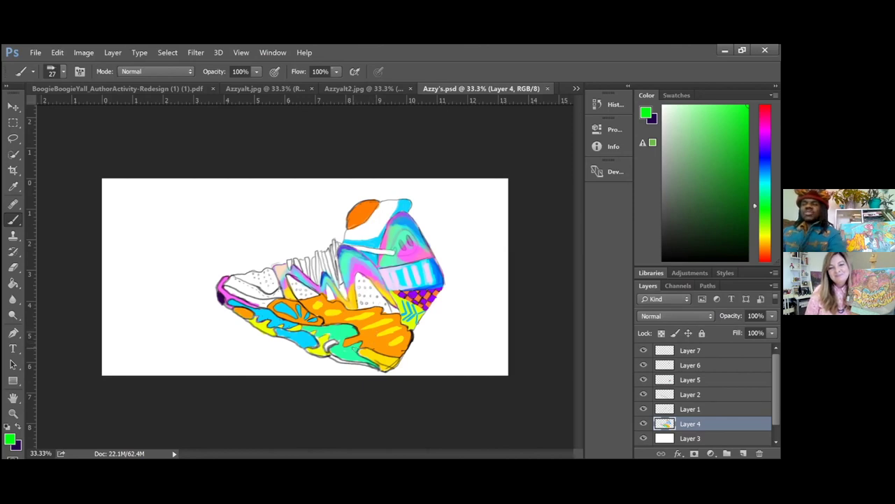
click(576, 89)
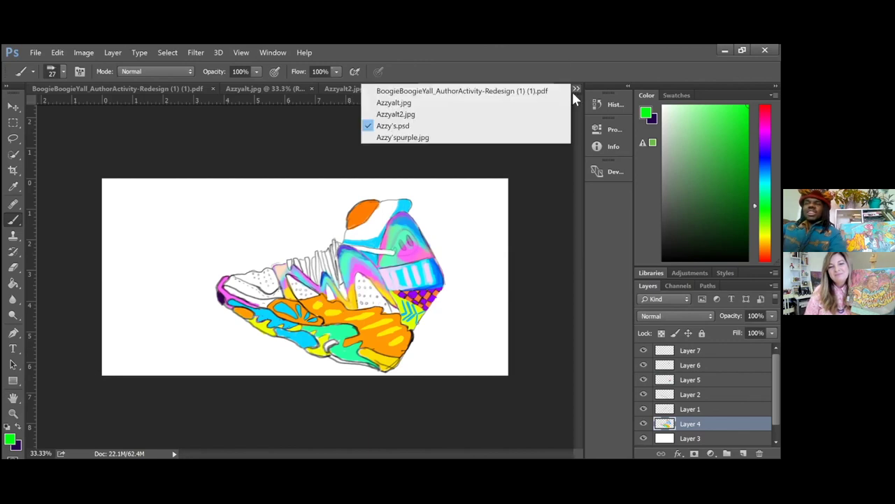
click(410, 137)
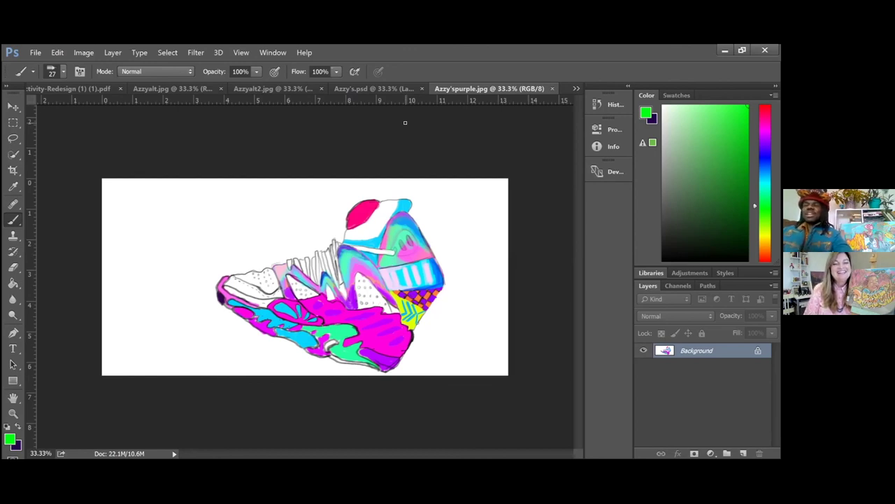
- Cycle once more through all four sneaker colorways, from Azzyalt.jpg via Azzyalt2.jpg and Azzy's.psd to Azzy'spurple.jpg
click(575, 90)
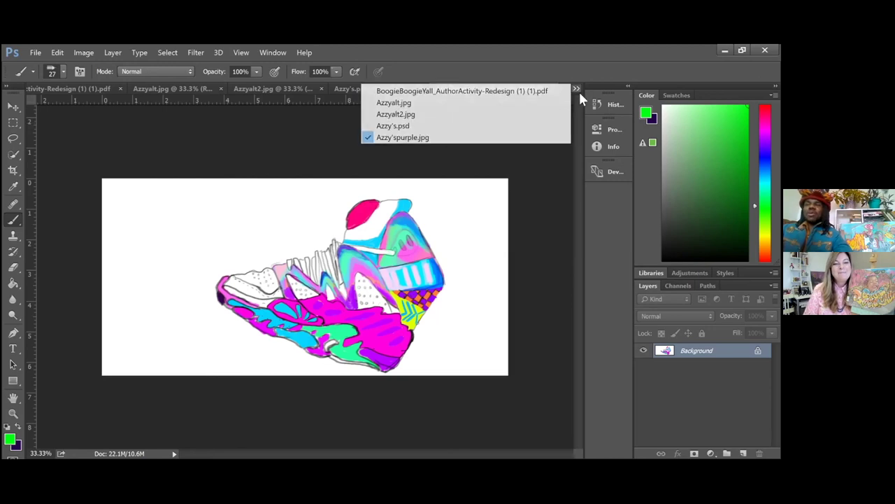
click(465, 105)
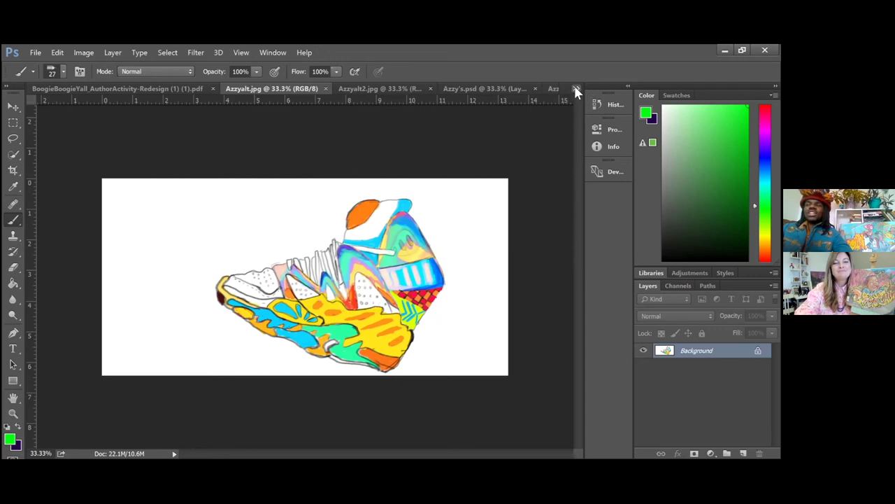
click(576, 90)
click(476, 116)
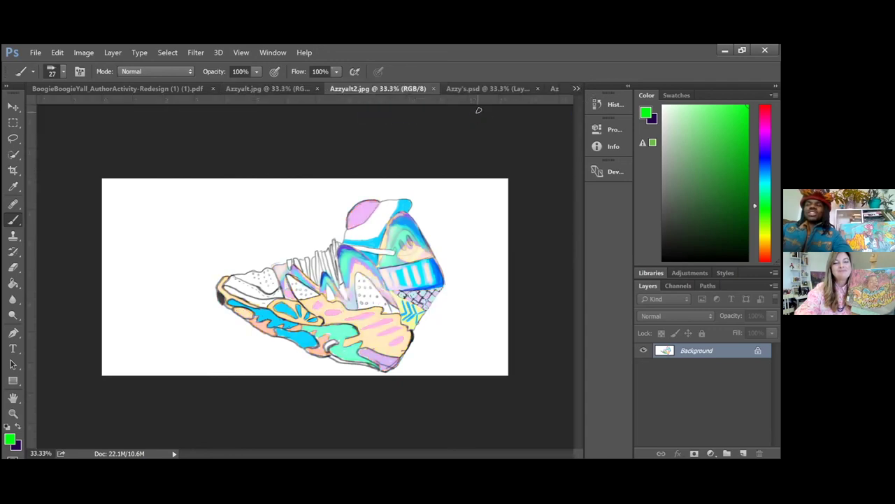
click(575, 88)
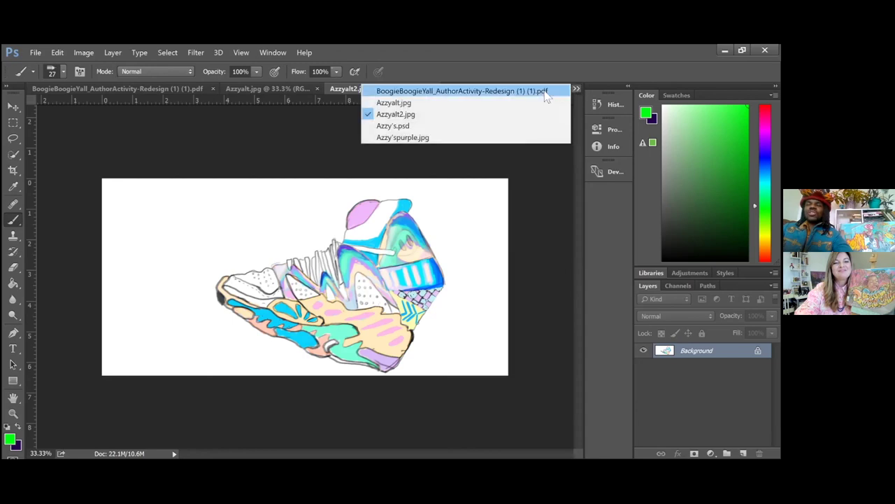
click(432, 127)
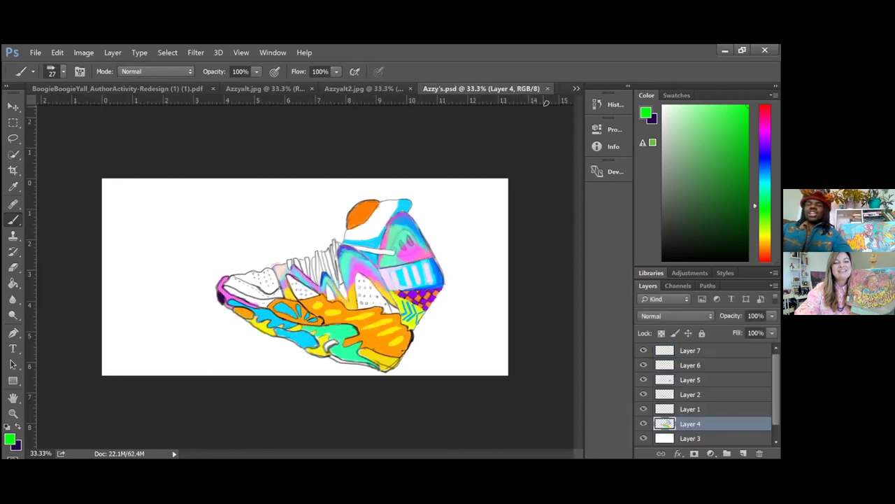
click(575, 90)
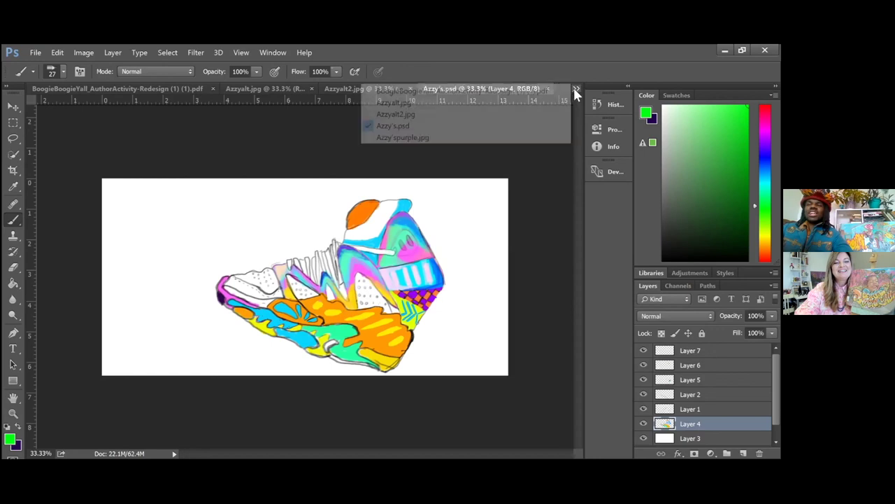
click(429, 137)
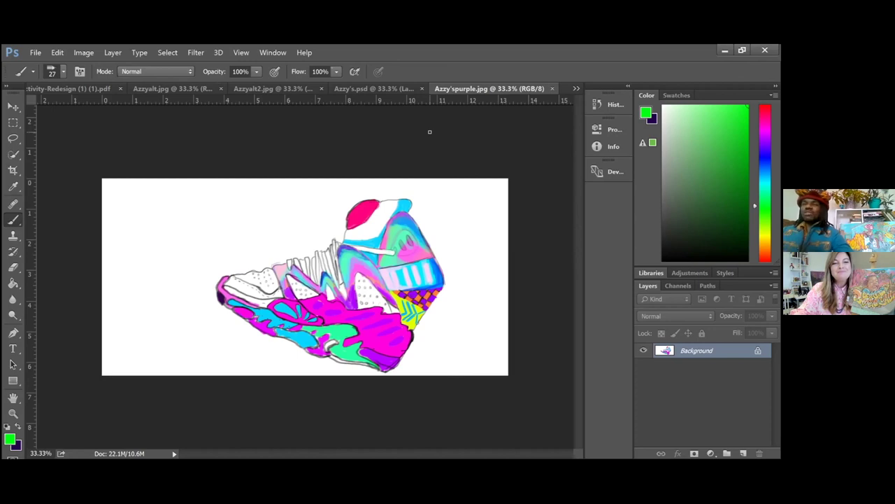
- Compare the yellow and purple sneakers by switching twice from Azzyalt.jpg to Azzy'spurple.jpg, leaving the purple version open
click(576, 88)
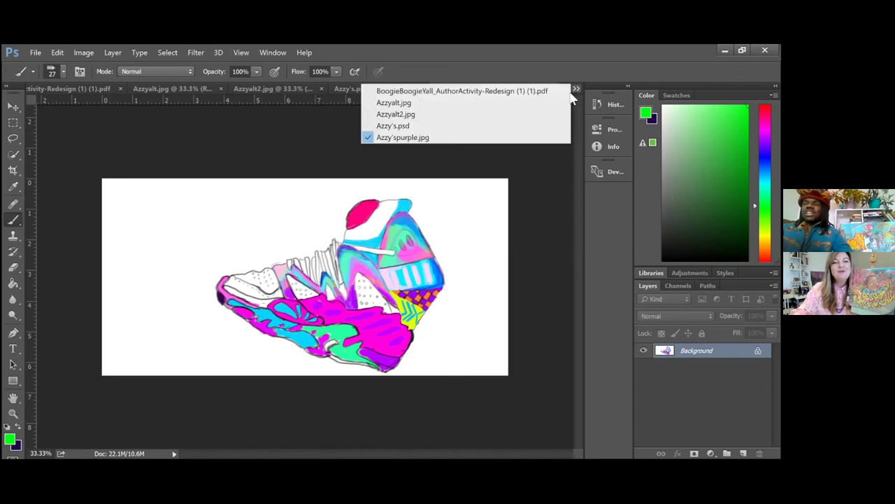
click(478, 107)
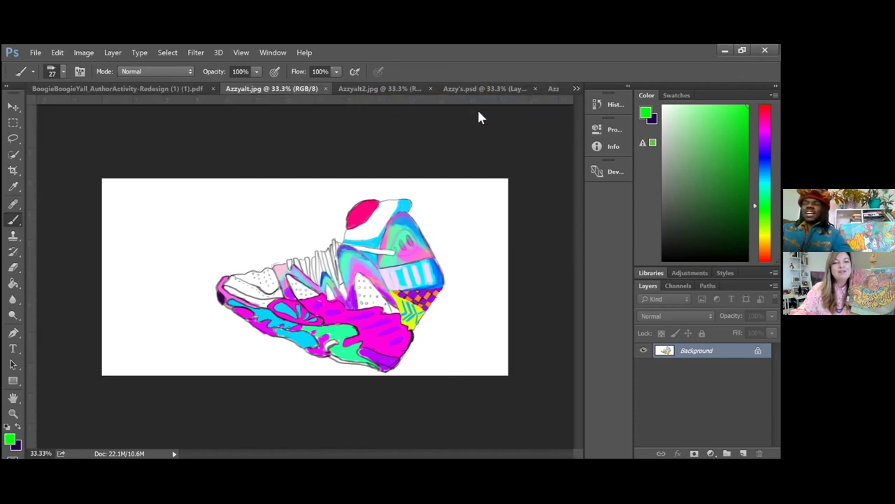
click(576, 88)
click(494, 138)
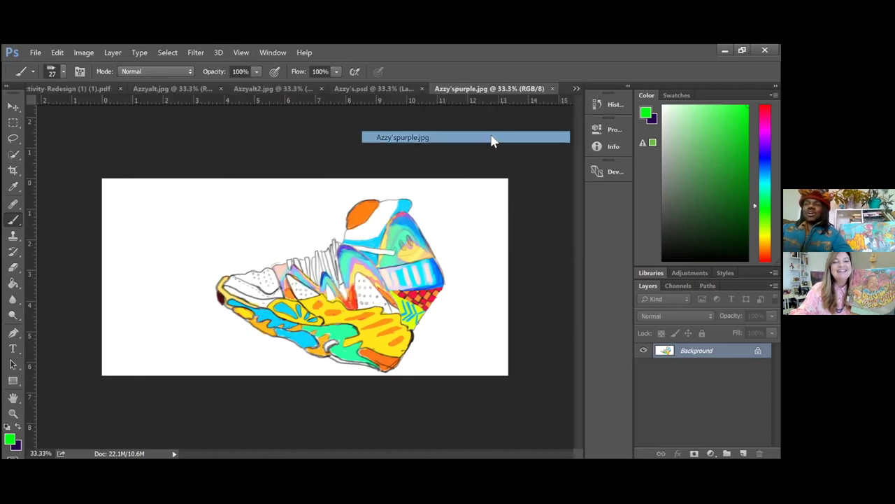
click(577, 87)
click(518, 107)
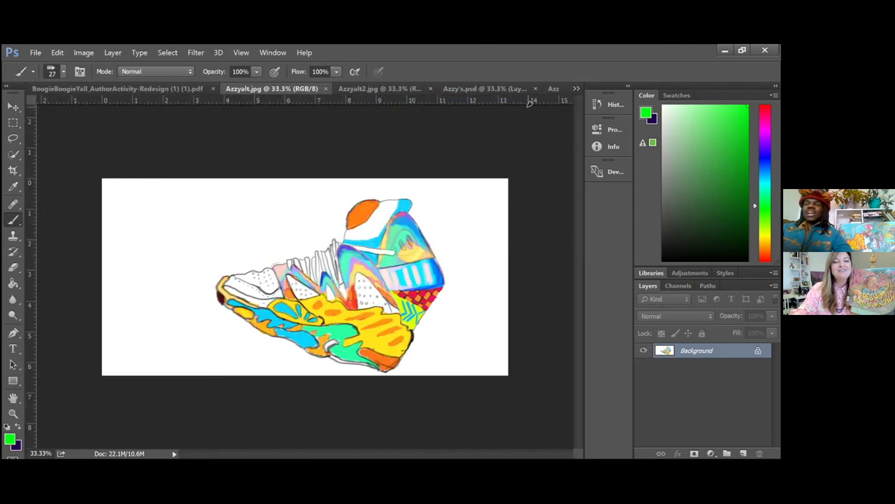
click(575, 89)
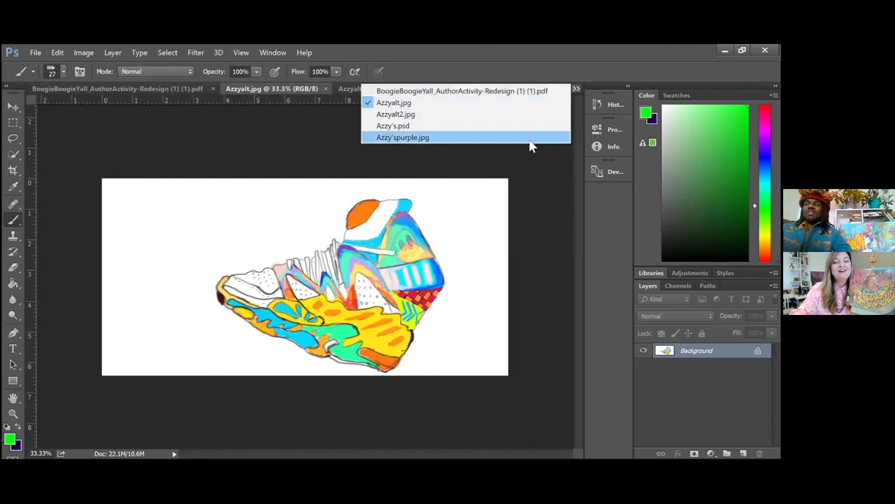
click(528, 138)
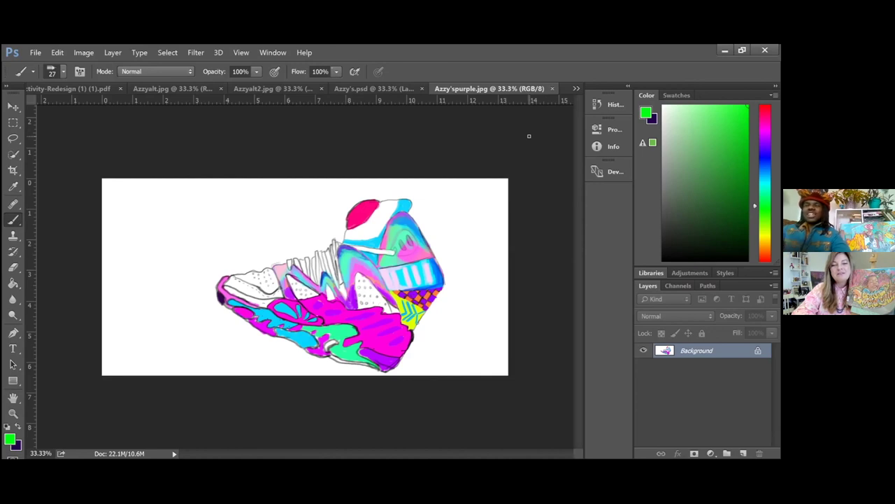
click(35, 53)
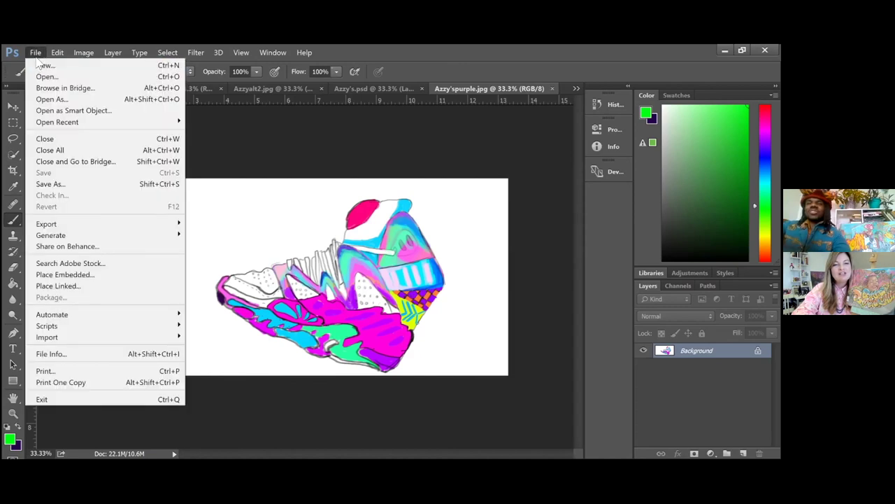
click(451, 56)
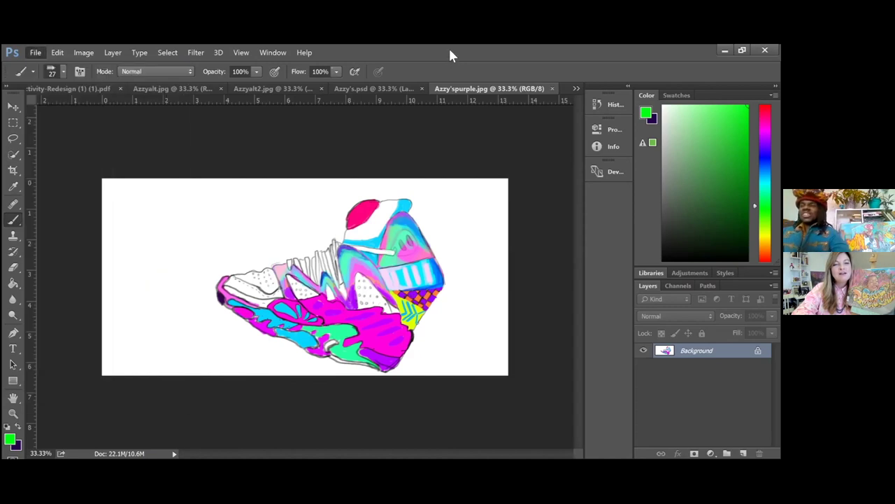